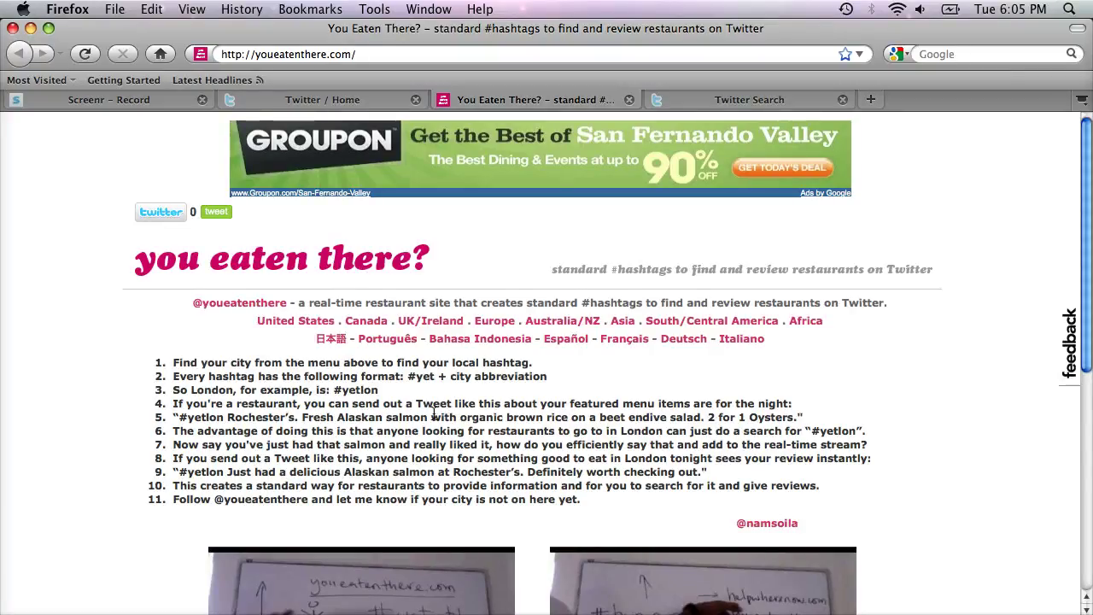
Step: Open the Australia/NZ city list and view the Twitter search results for Sydney's hashtag #yetsyd
{"action": "left_click", "coordinate": [551, 325]}
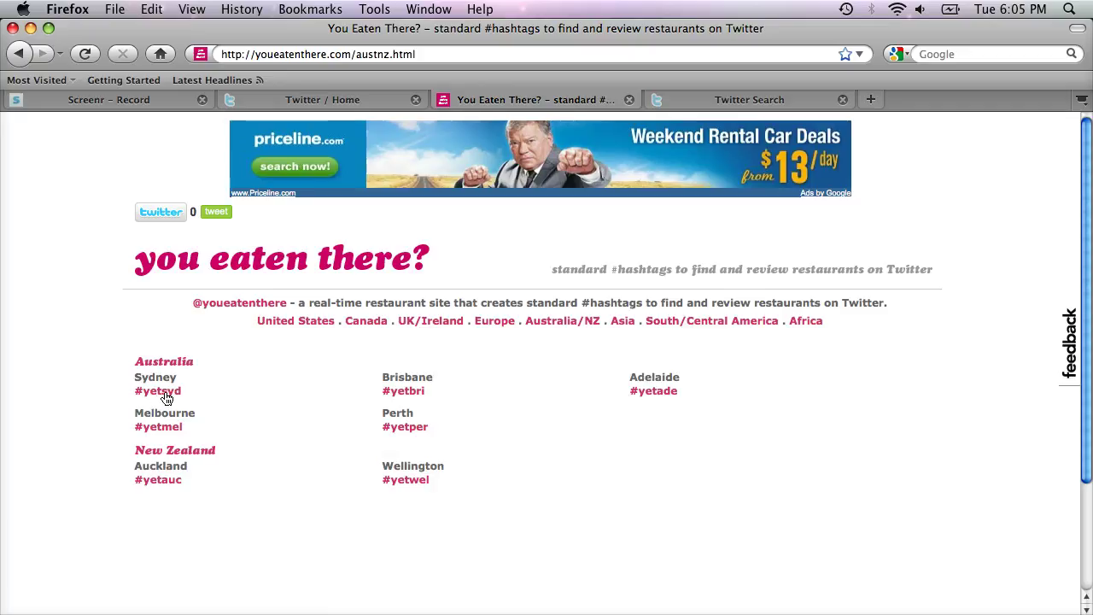
{"action": "left_click", "coordinate": [165, 394]}
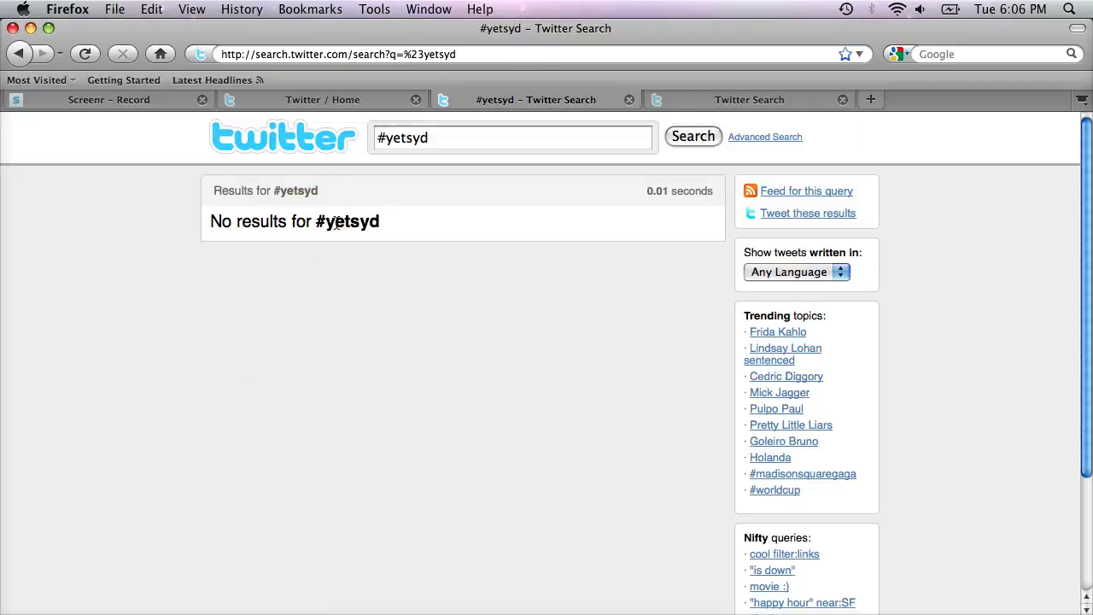
Step: Begin a new tweet on the Twitter home page with the hashtag #yetsyd
{"action": "left_click", "coordinate": [347, 104]}
{"action": "type", "text": "#"}
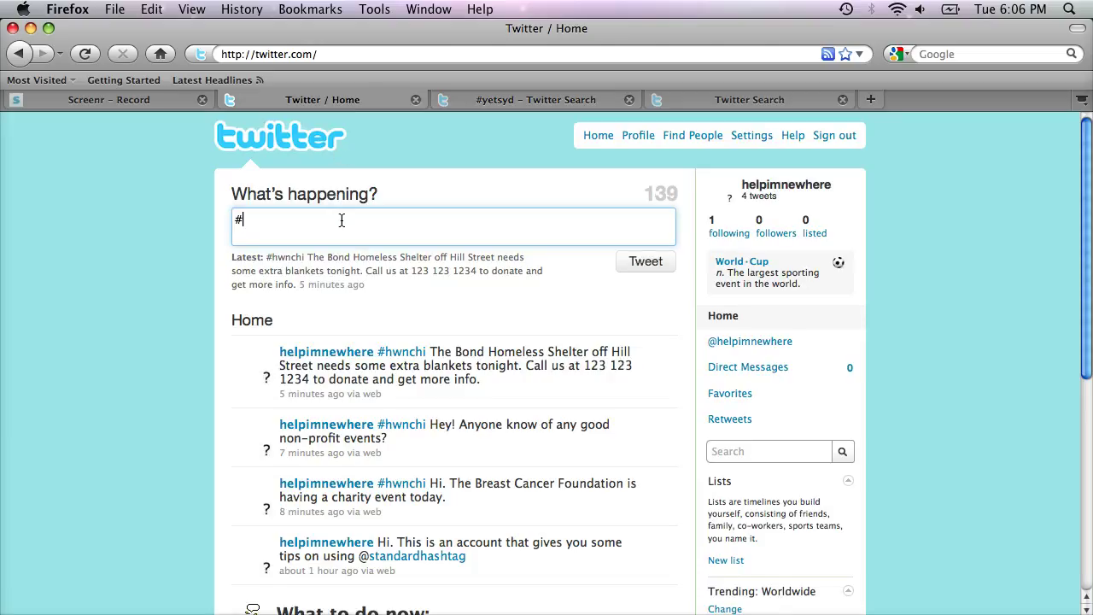
{"action": "type", "text": "yetsyd"}
Step: Return to the You Eaten There city list and reopen the search results for Sydney's hashtag
{"action": "left_click", "coordinate": [504, 100]}
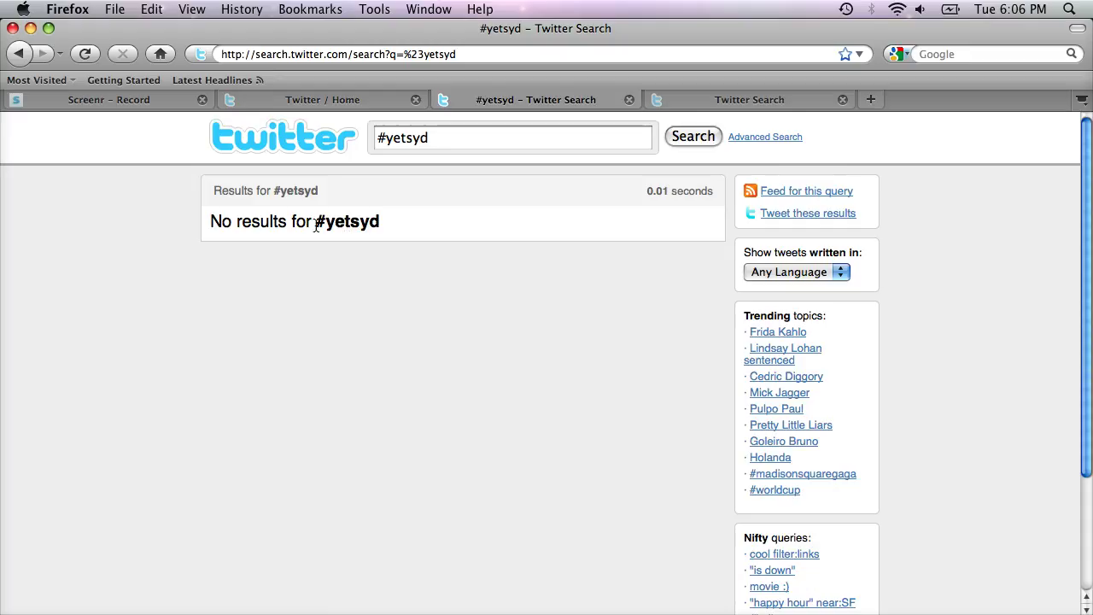
{"action": "left_click", "coordinate": [19, 53]}
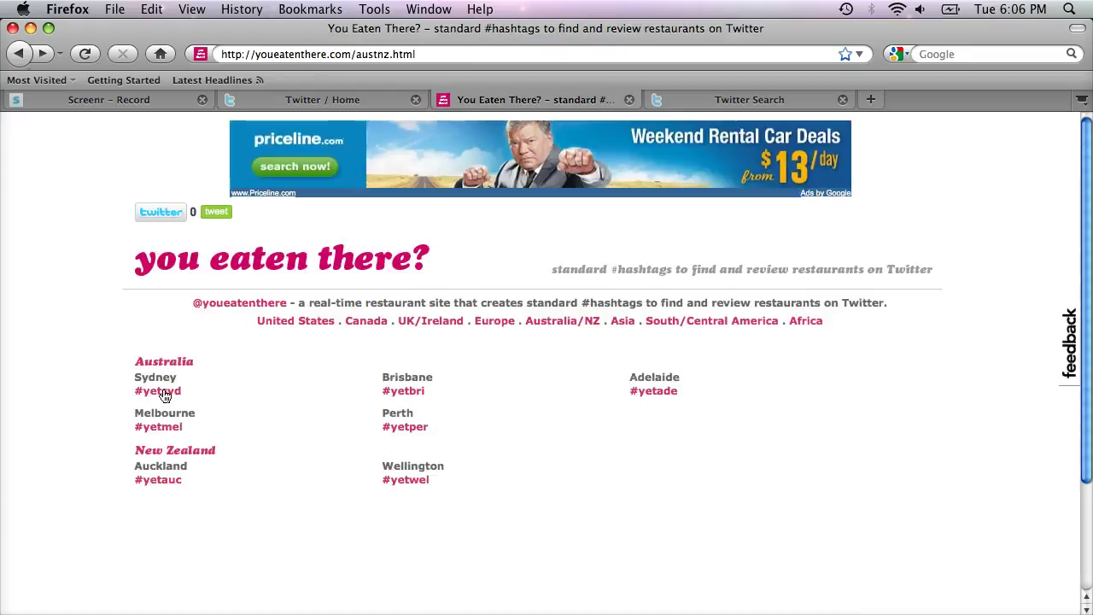
{"action": "left_click", "coordinate": [164, 392]}
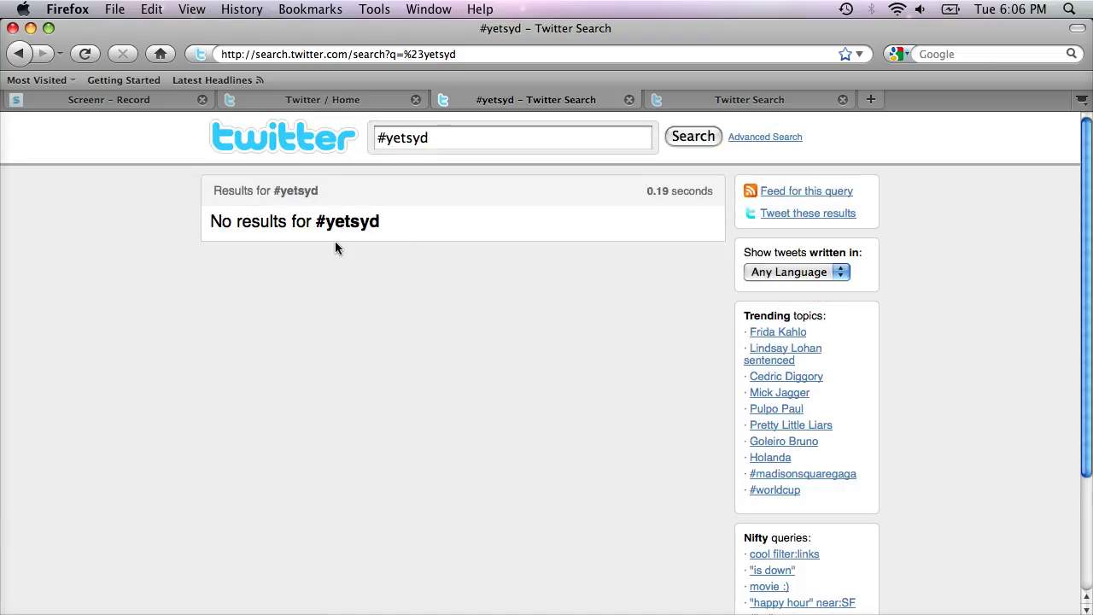
{"action": "left_click", "coordinate": [308, 101]}
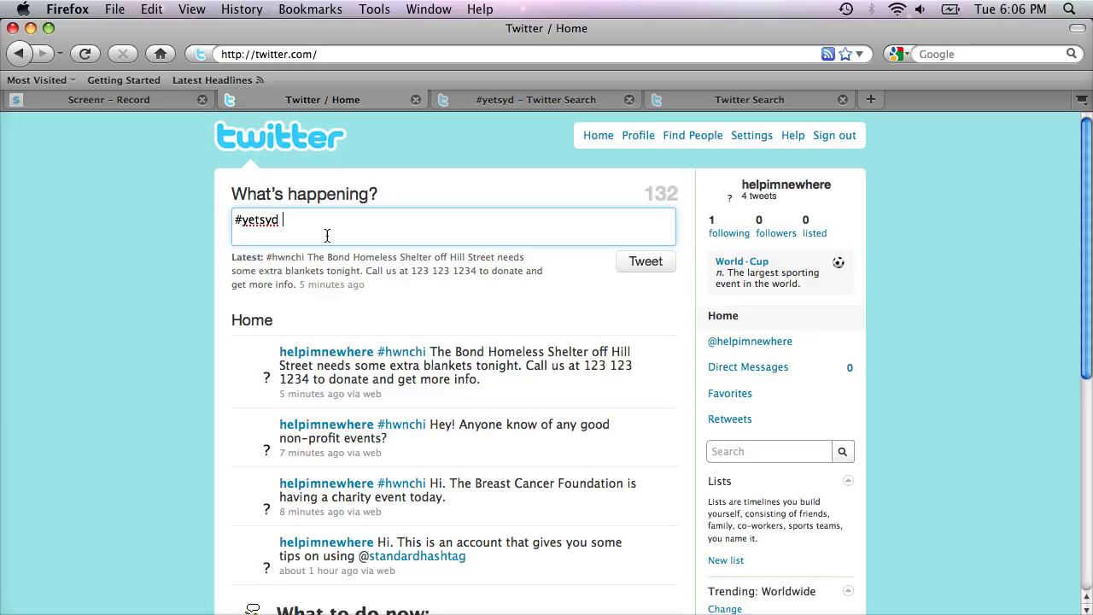
{"action": "type", "text": "Hey we've got a fresh salm"}
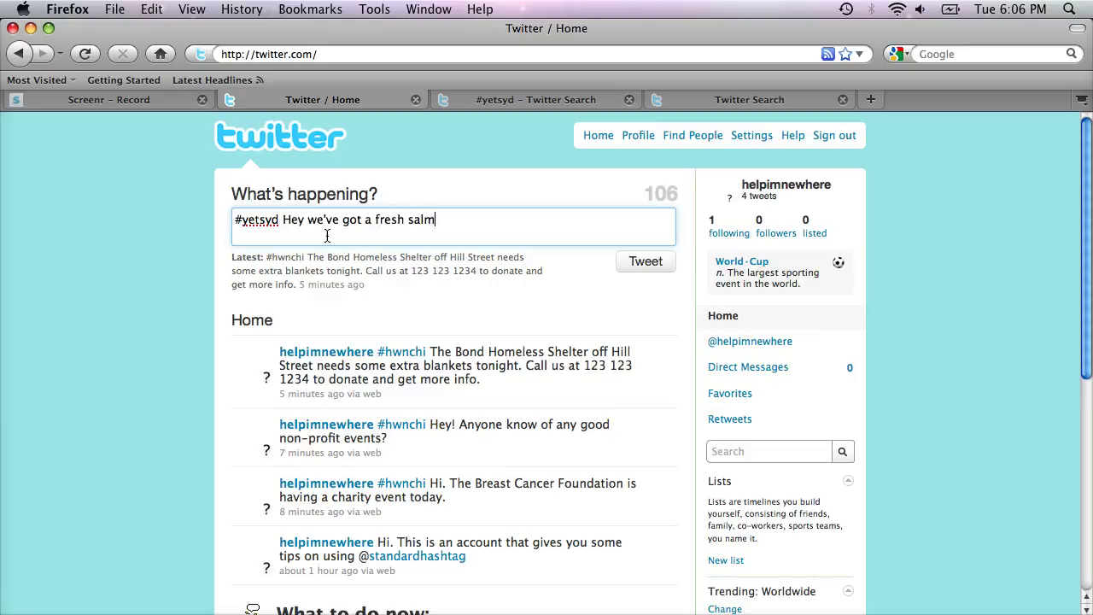
{"action": "type", "text": "on salda on"}
{"action": "key", "text": "BackSpace"}
{"action": "key", "text": "BackSpace"}
{"action": "key", "text": "BackSpace"}
{"action": "key", "text": "BackSpace"}
{"action": "key", "text": "BackSpace"}
{"action": "key", "text": "BackSpace"}
{"action": "type", "text": "ad on the menu tonigh"}
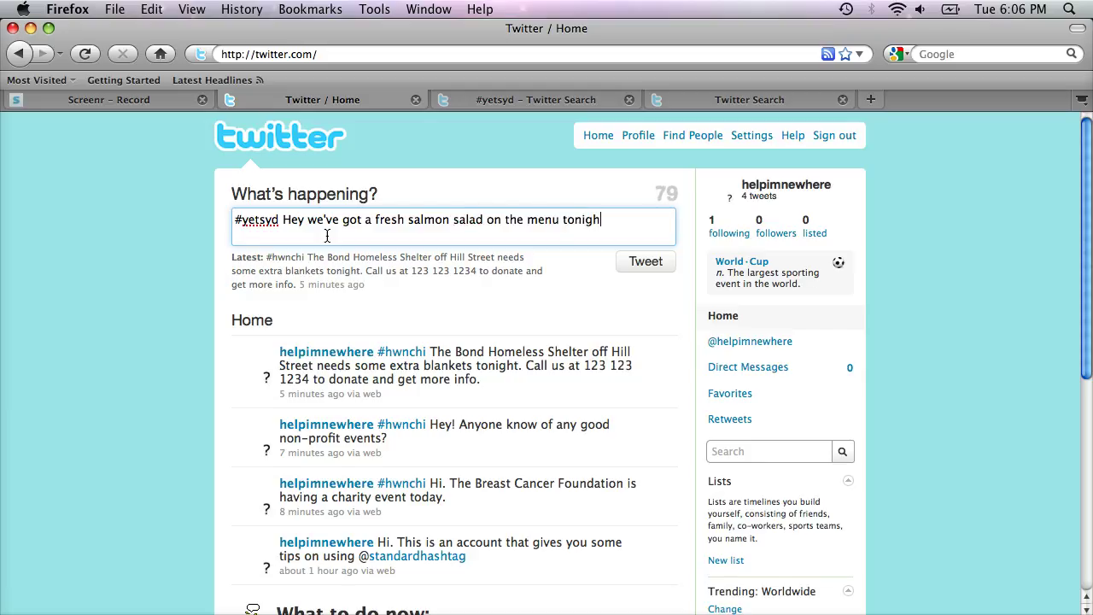
{"action": "type", "text": "t. http://twitpic.com/alsdkjfksd"}
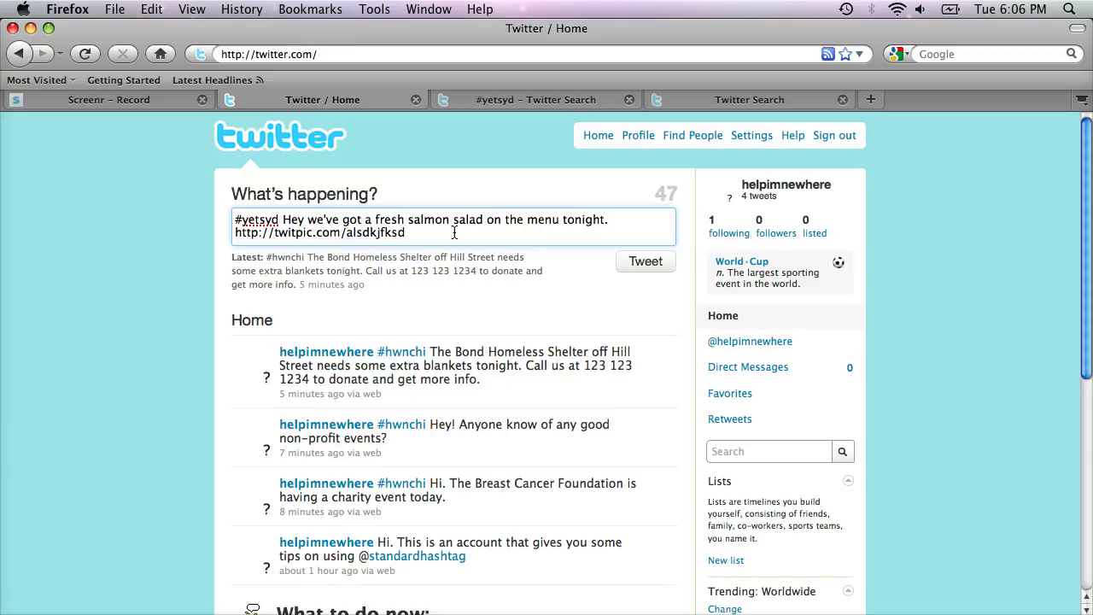
{"action": "left_click", "coordinate": [638, 264]}
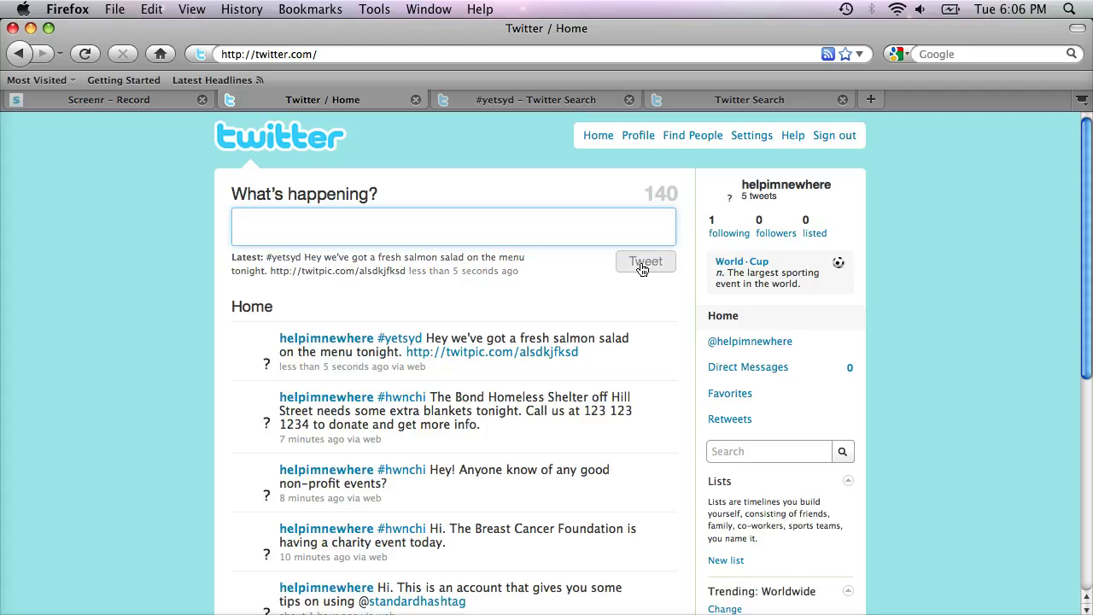
Step: Go back to the city list and rerun the #yetsyd search to check for the salmon salad tweet
{"action": "left_click", "coordinate": [555, 103]}
{"action": "key", "text": "super+Left"}
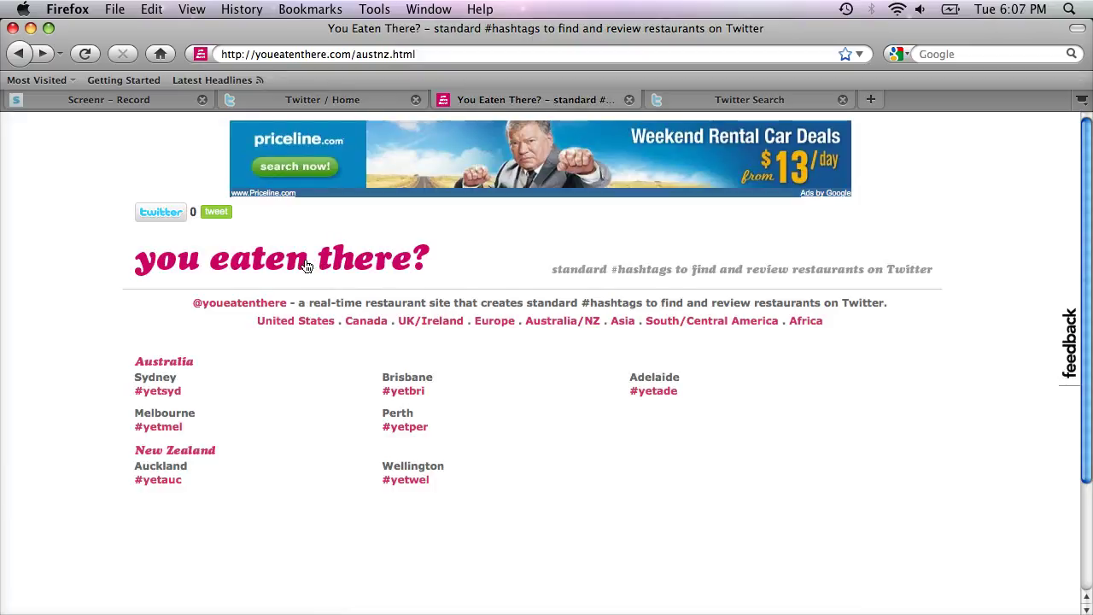
{"action": "left_click", "coordinate": [170, 395]}
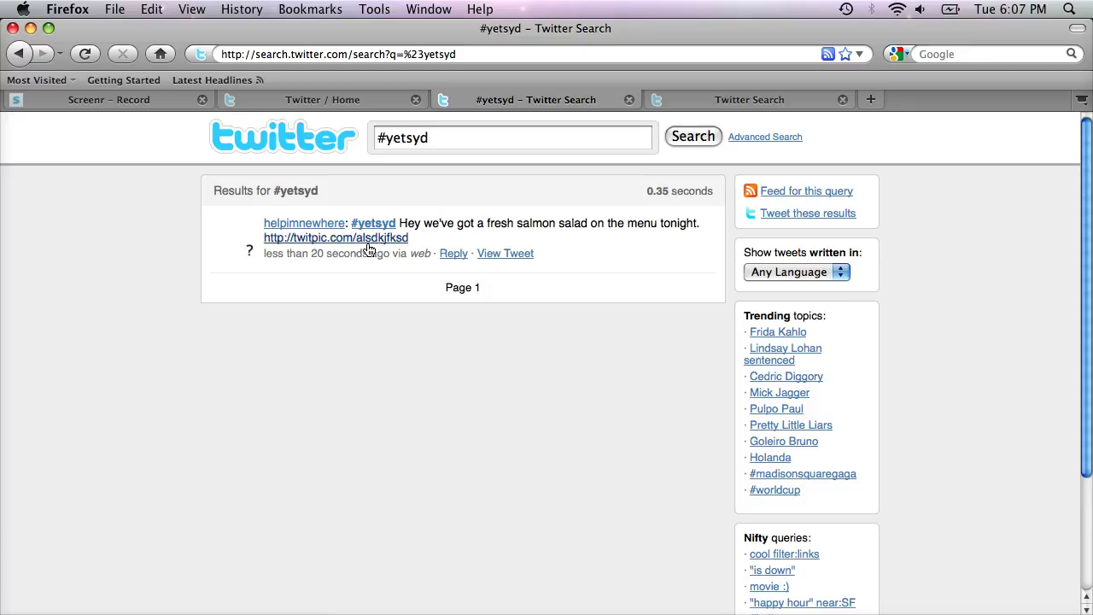
Step: Draft a reply to the salmon salad tweet, "That looks good! We'll stop by. Can we make a reservation for 4.", and leave it unsent
{"action": "left_click", "coordinate": [452, 253]}
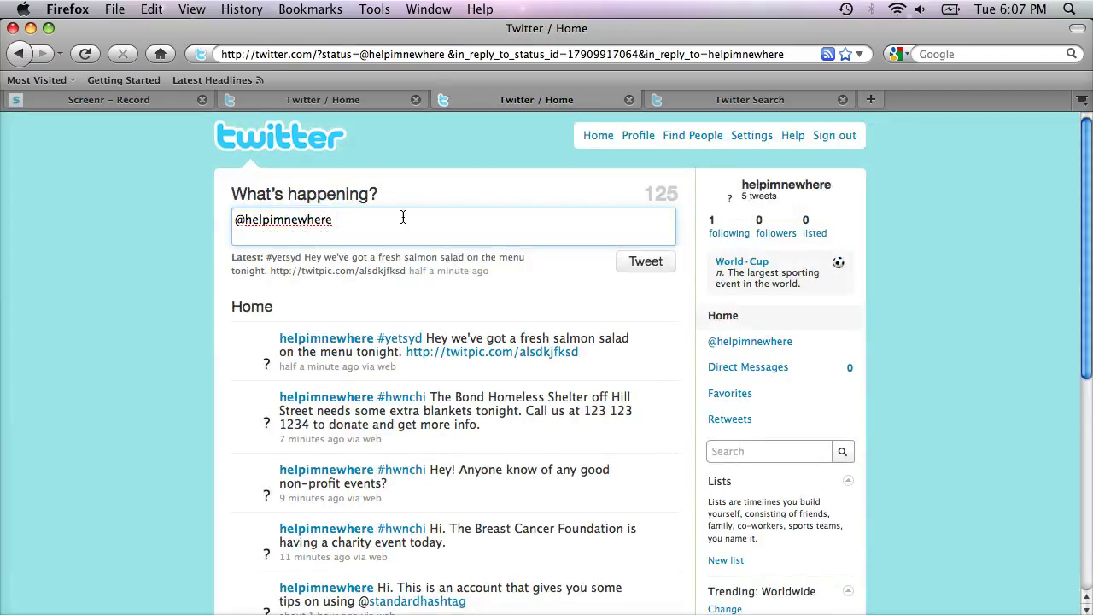
{"action": "type", "text": "That l"}
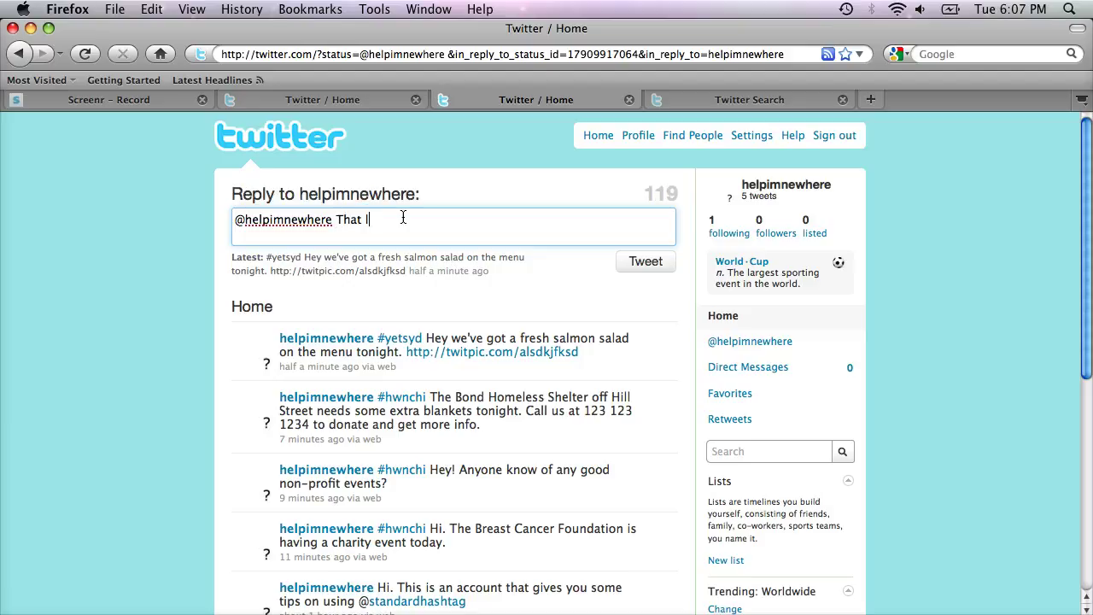
{"action": "type", "text": "ooks good! We'll stop by"}
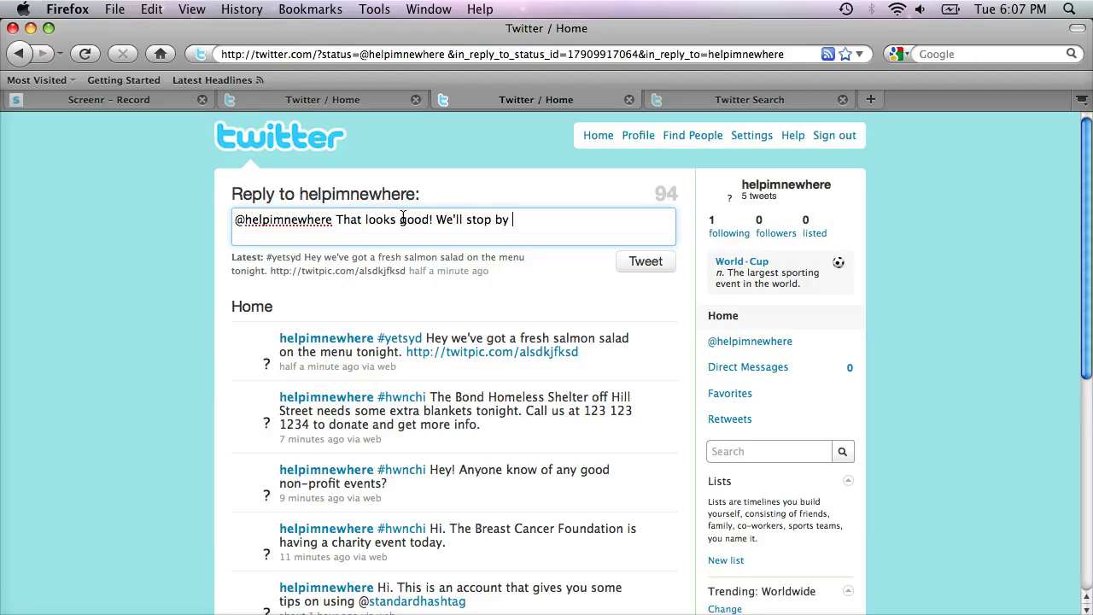
{"action": "type", "text": ". Can we make a resser"}
{"action": "key", "text": "BackSpace"}
{"action": "key", "text": "BackSpace"}
{"action": "key", "text": "BackSpace"}
{"action": "type", "text": "er"}
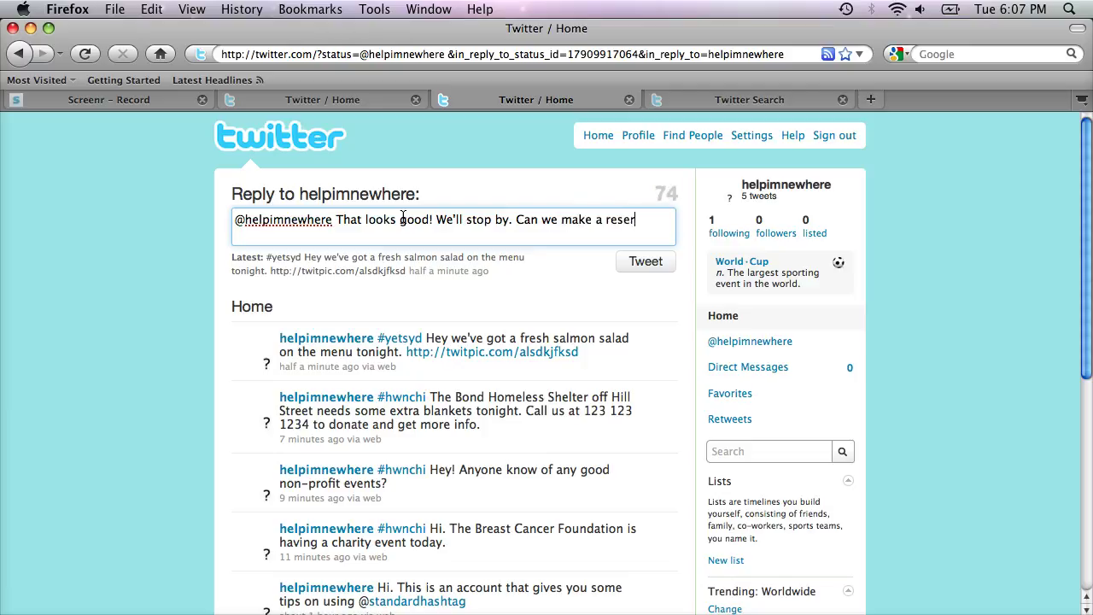
{"action": "type", "text": "vation for 4."}
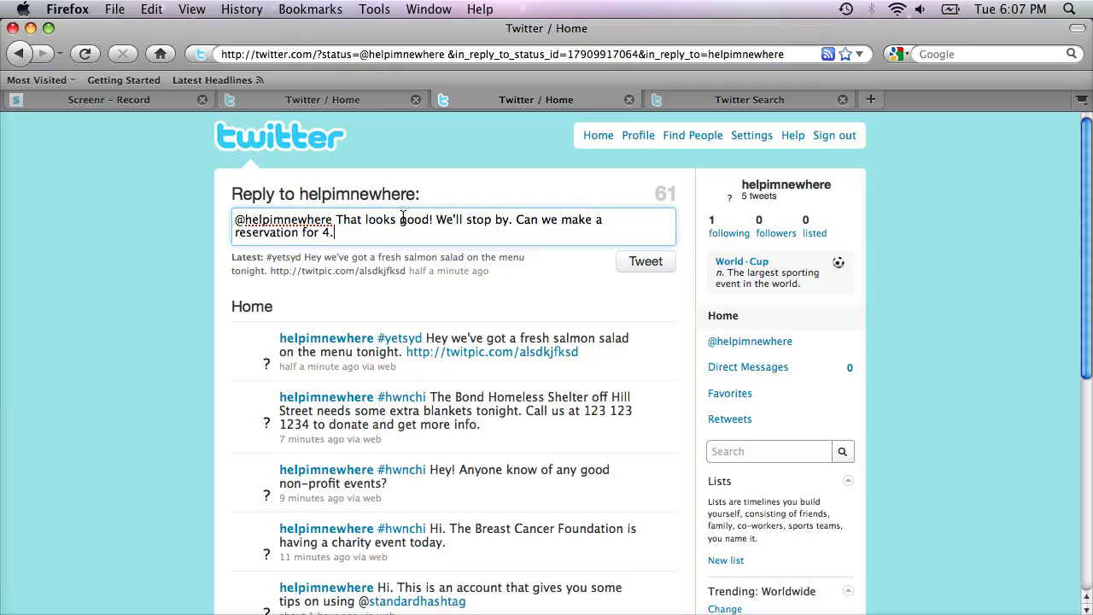
{"action": "key", "text": "BackSpace"}
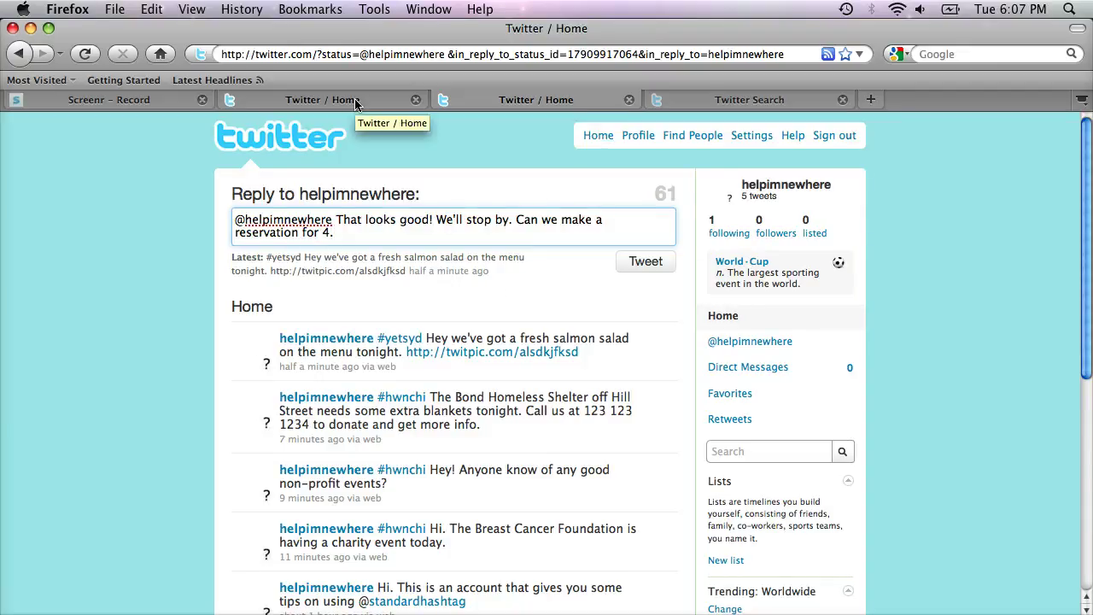
{"action": "left_click", "coordinate": [18, 54]}
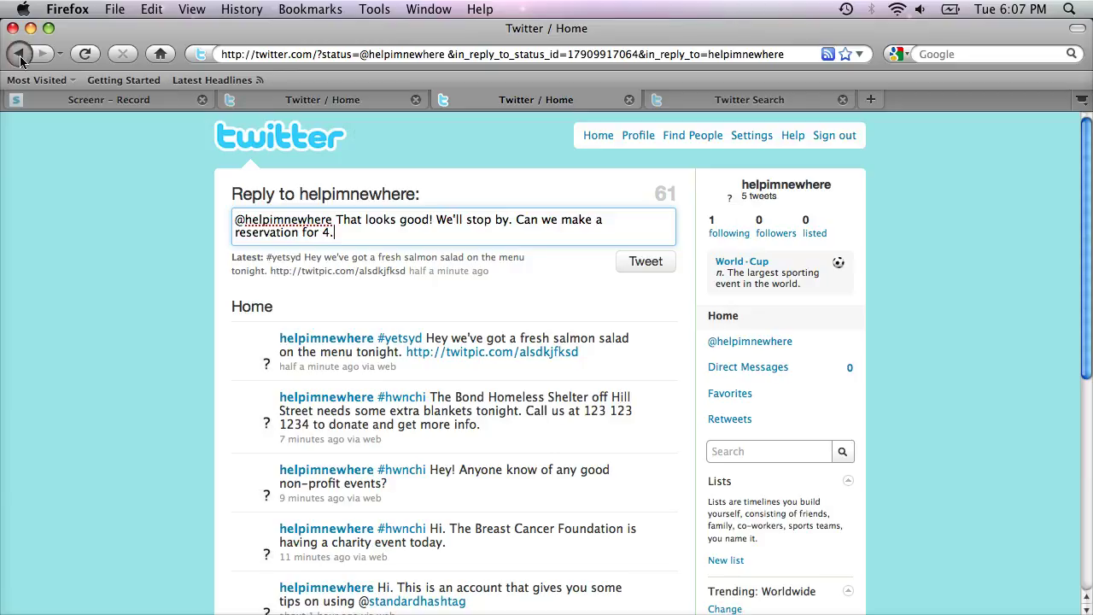
{"action": "left_click", "coordinate": [19, 55]}
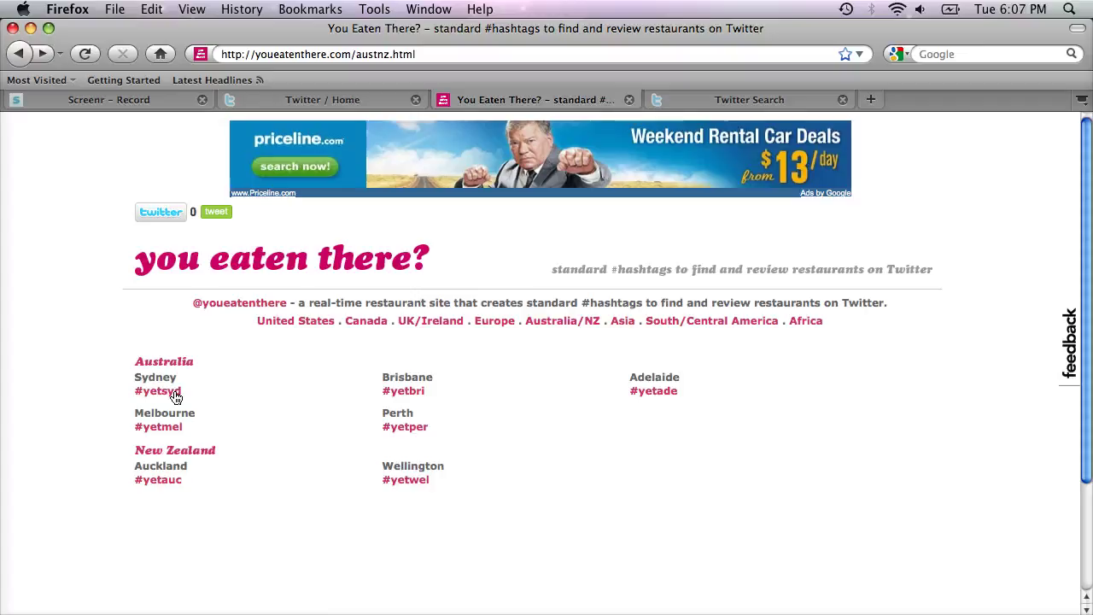
Step: Write a new tweet reading "#yetsyd Just went to Bathly's Restaurant and tried their fresh salmon salad. Definitely recommend."
{"action": "left_click", "coordinate": [333, 100]}
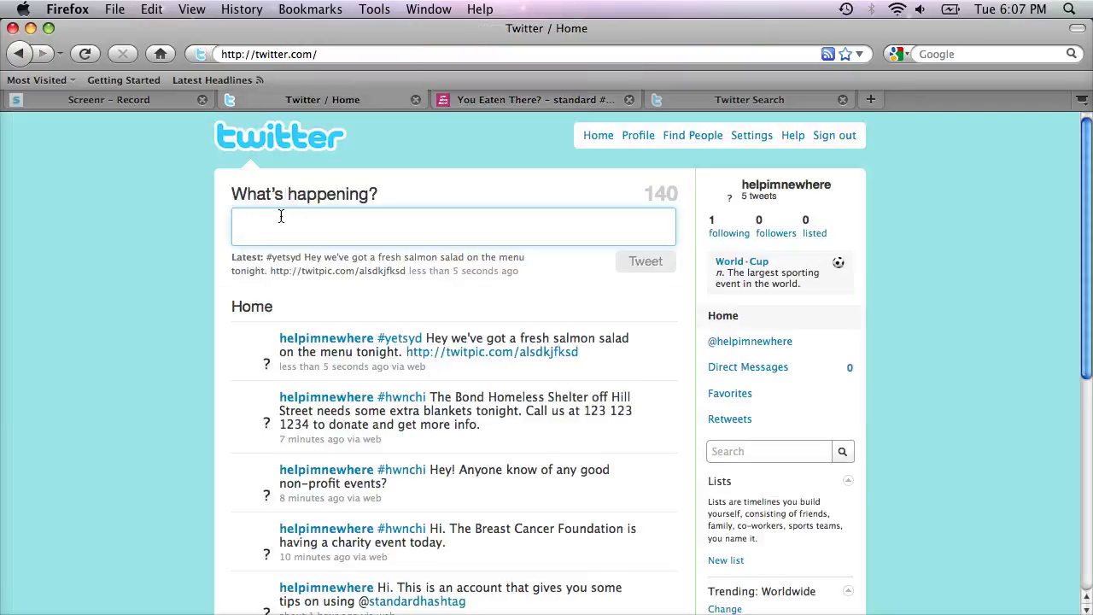
{"action": "type", "text": "#yetsy"}
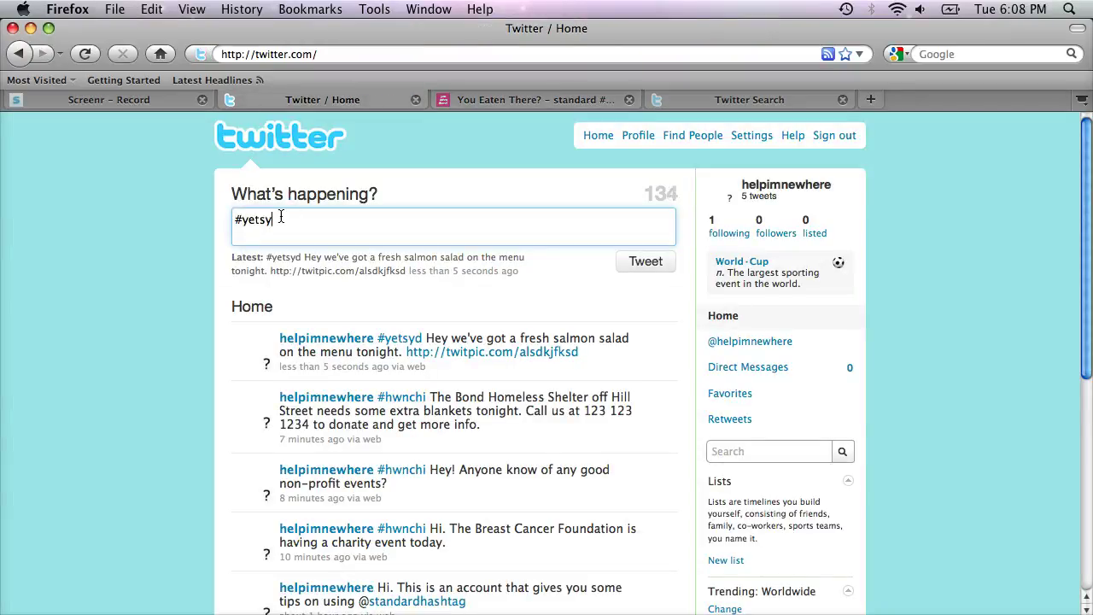
{"action": "type", "text": "d Just went to "}
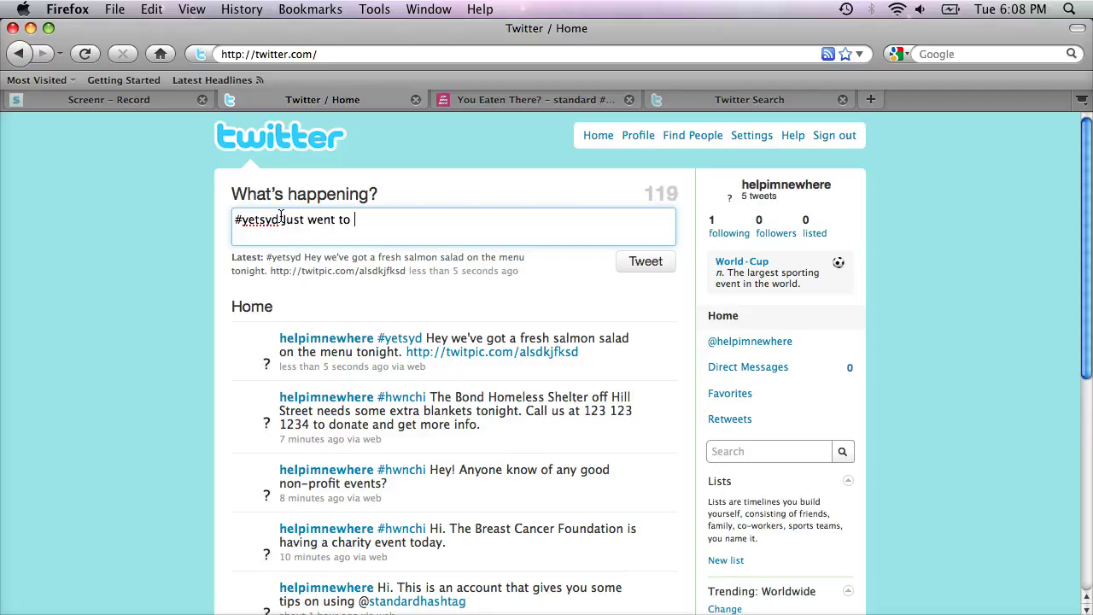
{"action": "type", "text": "Bathly's Restau"}
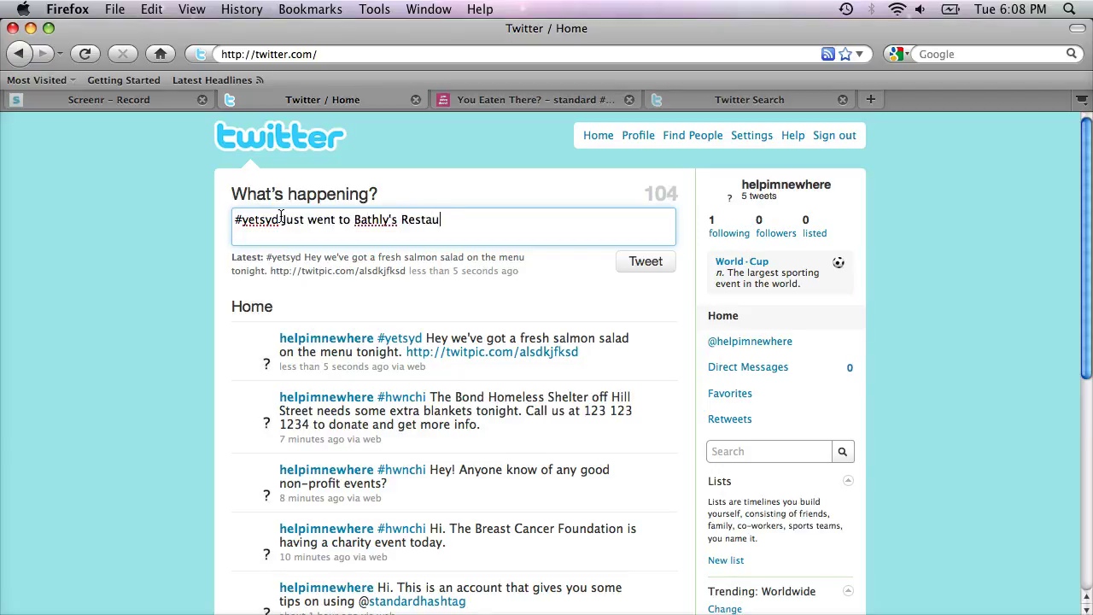
{"action": "type", "text": "rant and tried their"}
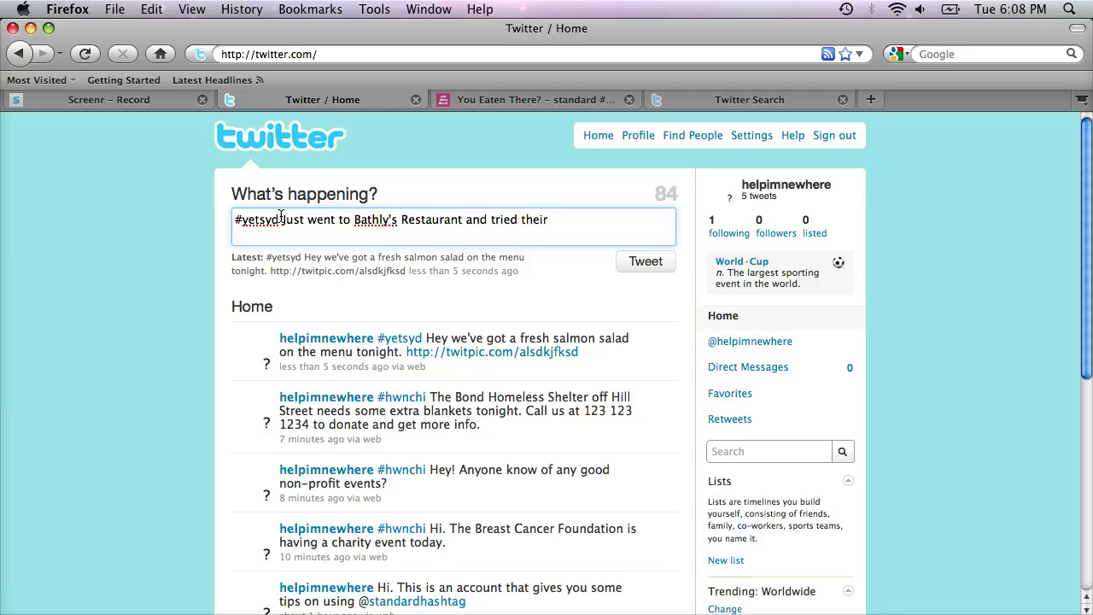
{"action": "type", "text": " fresh salmon "}
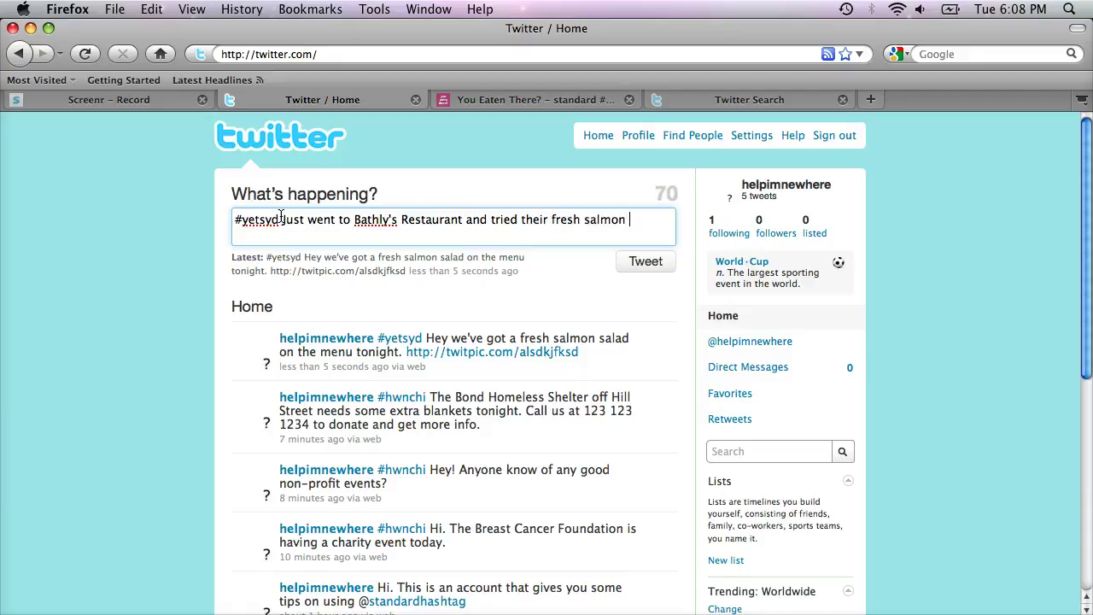
{"action": "type", "text": "salaad. Definitely recomm"}
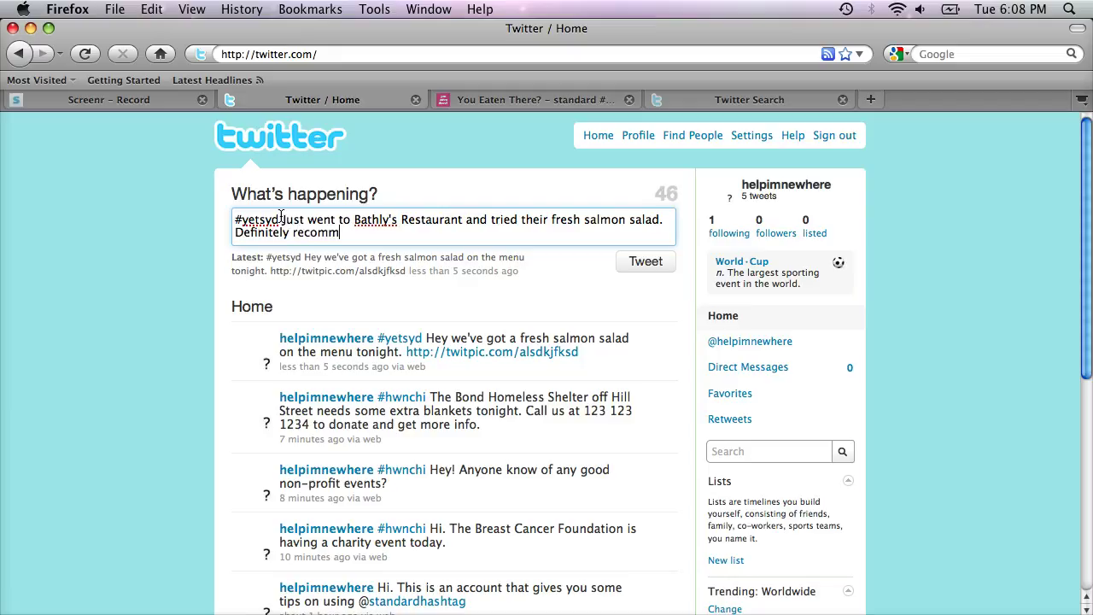
{"action": "type", "text": "end."}
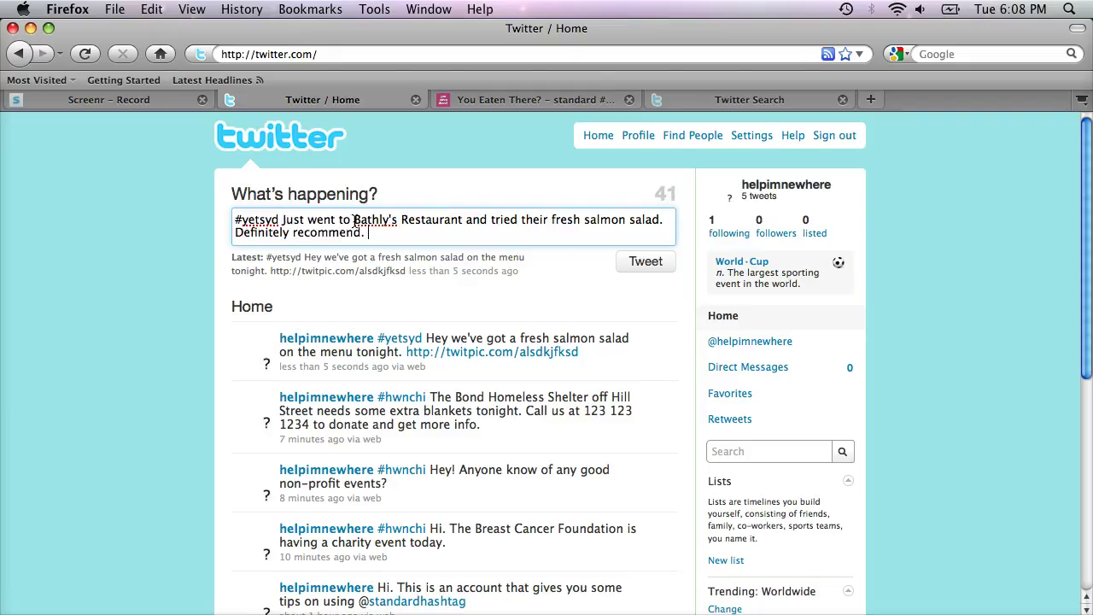
{"action": "left_click_drag", "start_coordinate": [354, 220], "coordinate": [395, 217]}
{"action": "type", "text": "@bathly"}
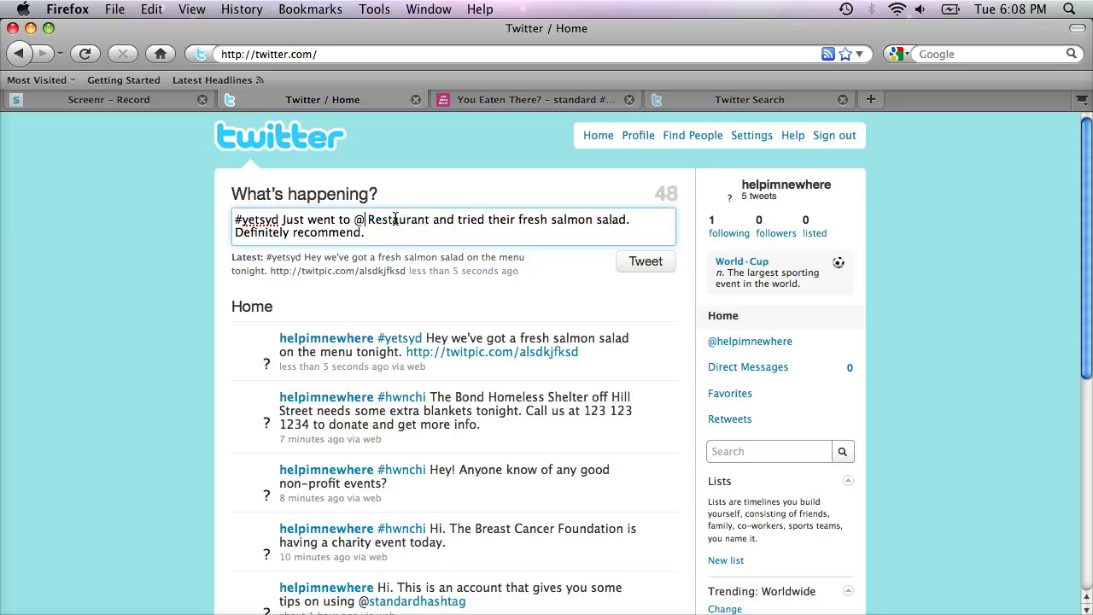
{"action": "type", "text": "s"}
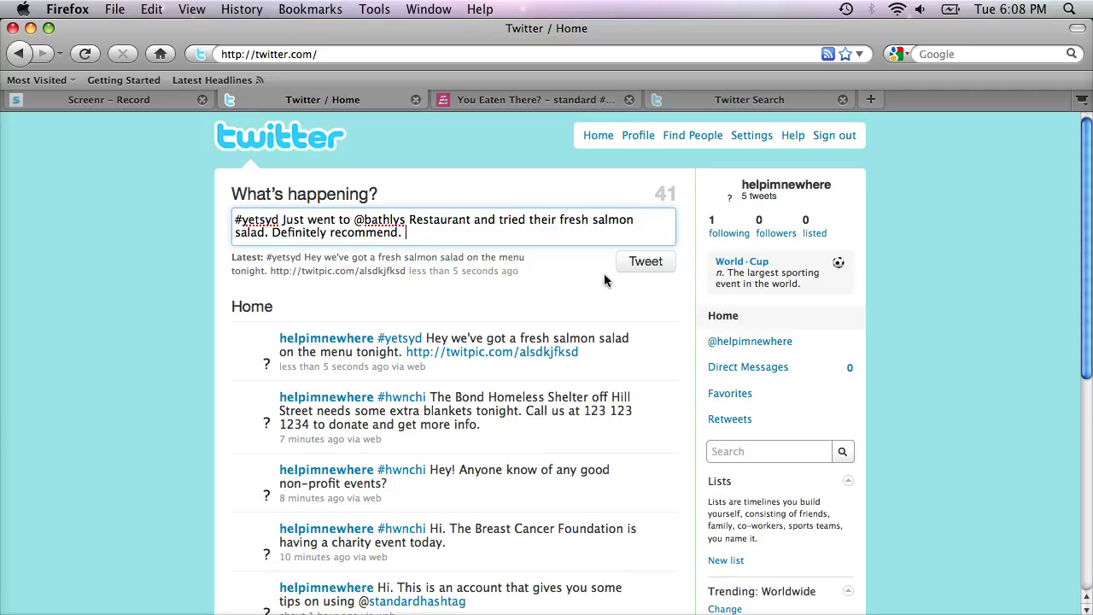
{"action": "left_click", "coordinate": [647, 263]}
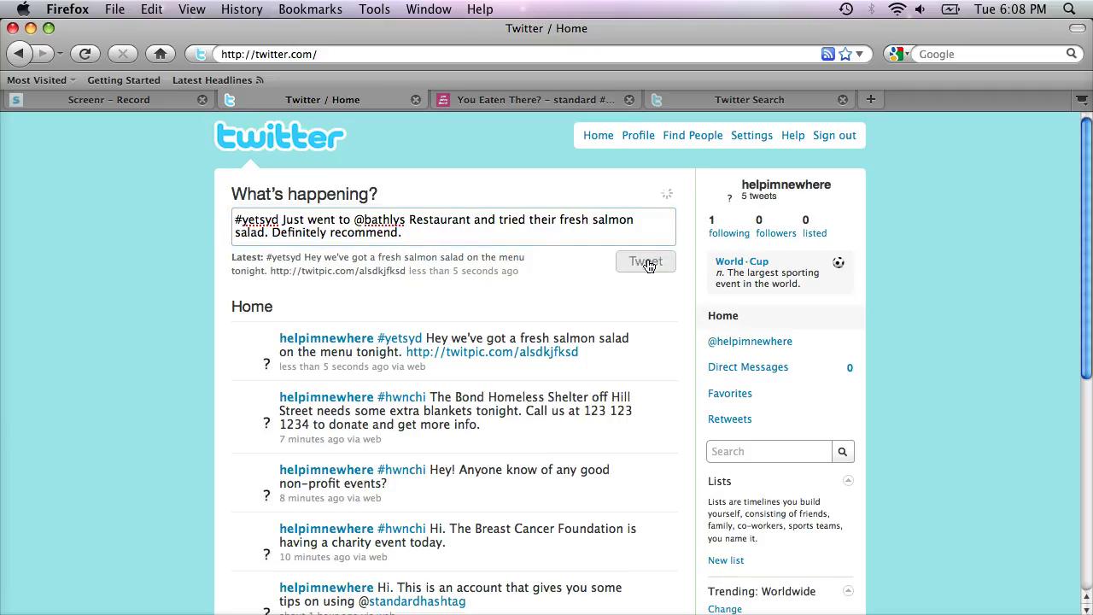
Step: Open the #yetsyd search from the You Eaten There city list and examine the restaurant review tweet
{"action": "left_click", "coordinate": [513, 100]}
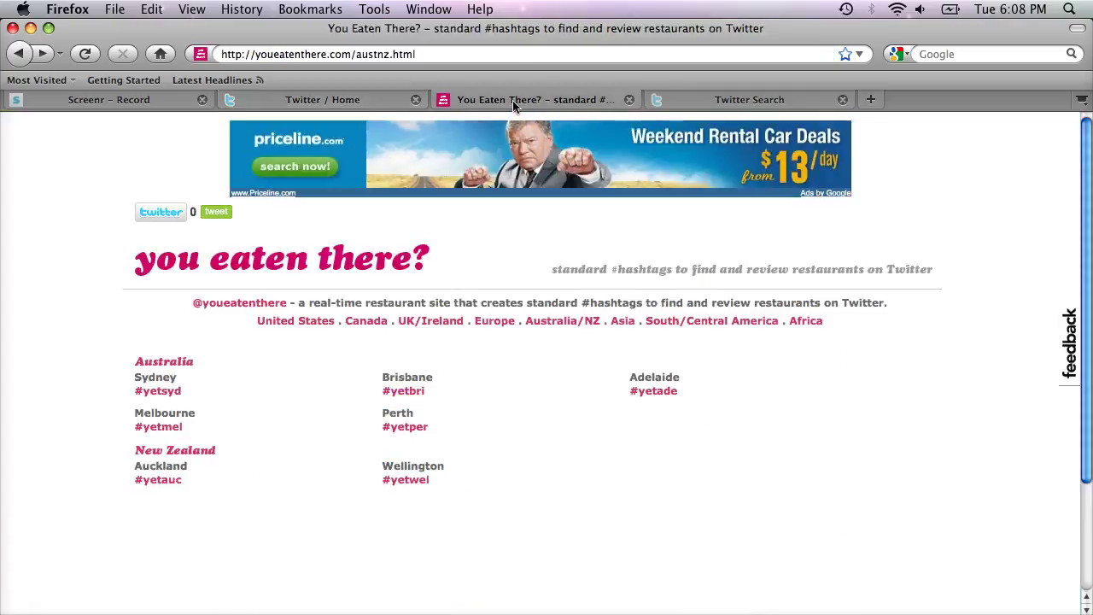
{"action": "left_click", "coordinate": [157, 393]}
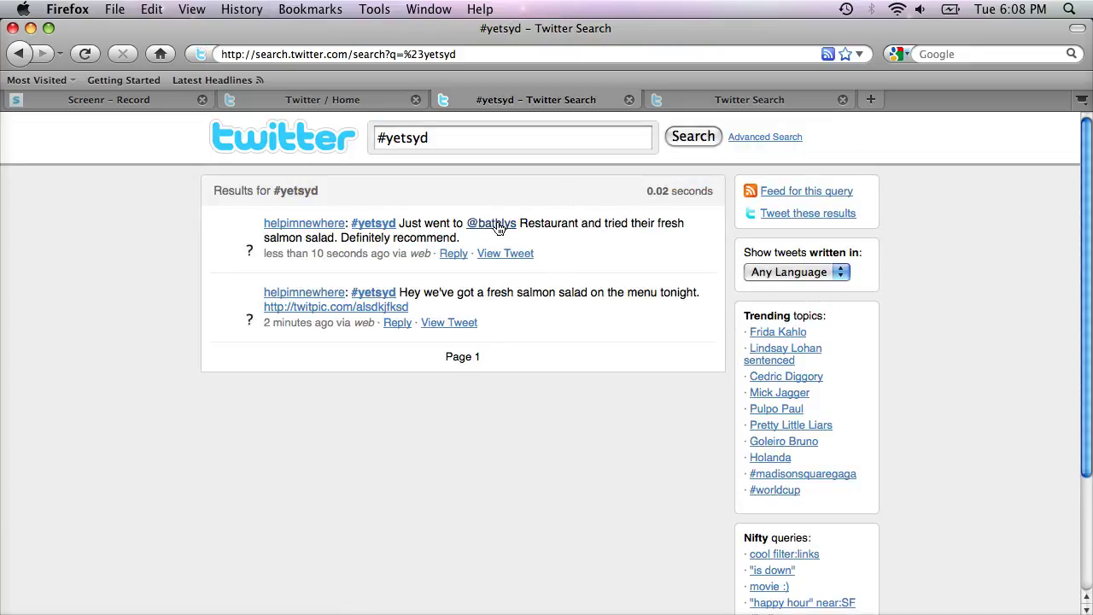
{"action": "mouse_move", "coordinate": [494, 229]}
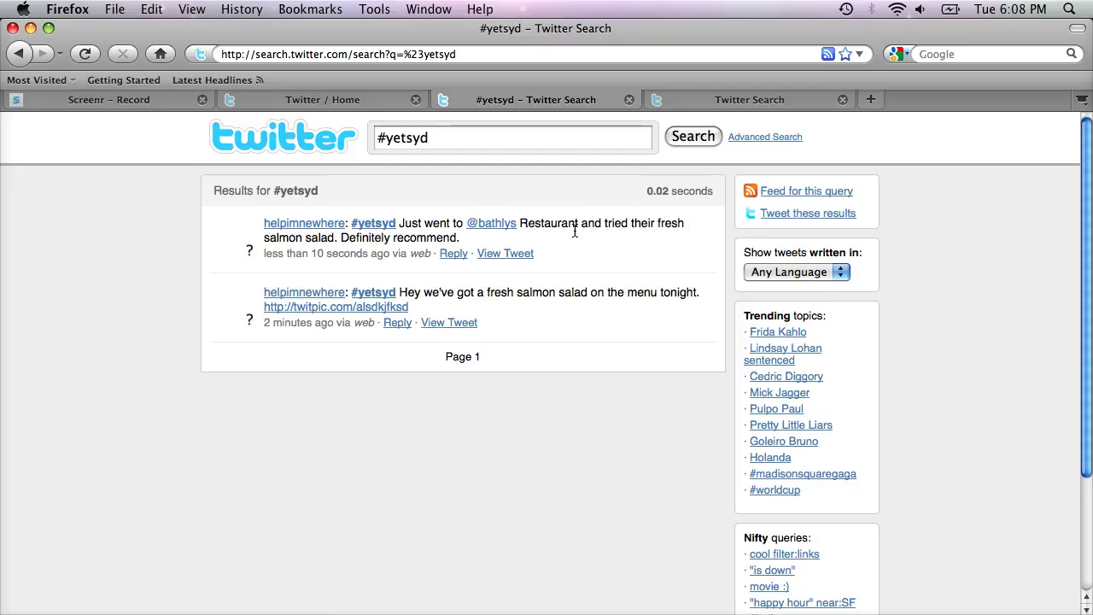
Step: Post a new tweet reading "#yetsyd What's a good place to have sushi in Sydney other than Japan West Sushi which I go to all the time?"
{"action": "left_click", "coordinate": [326, 103]}
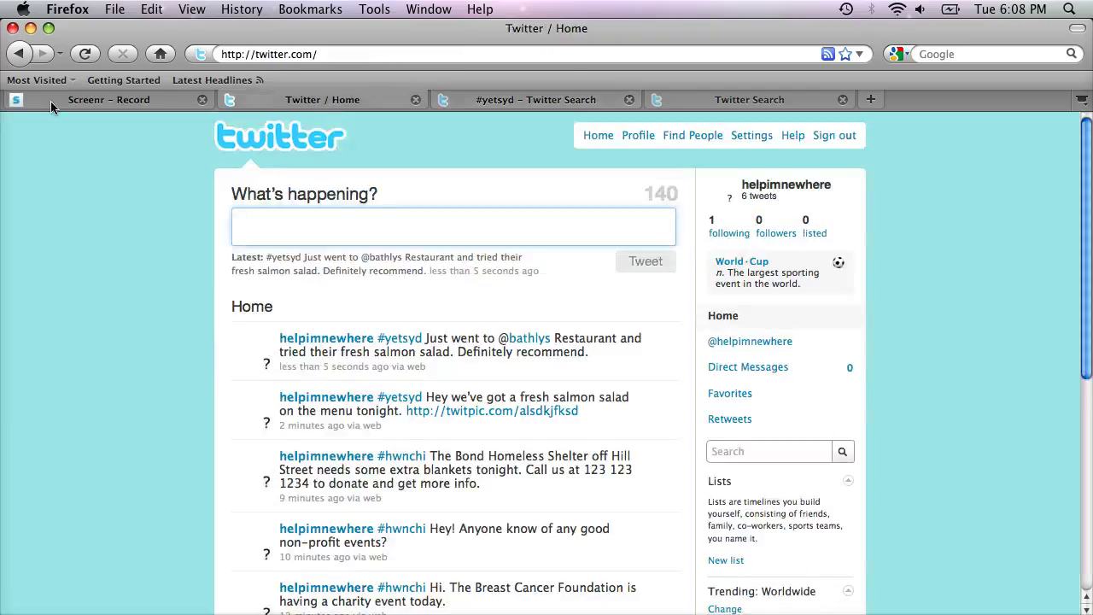
{"action": "type", "text": "#"}
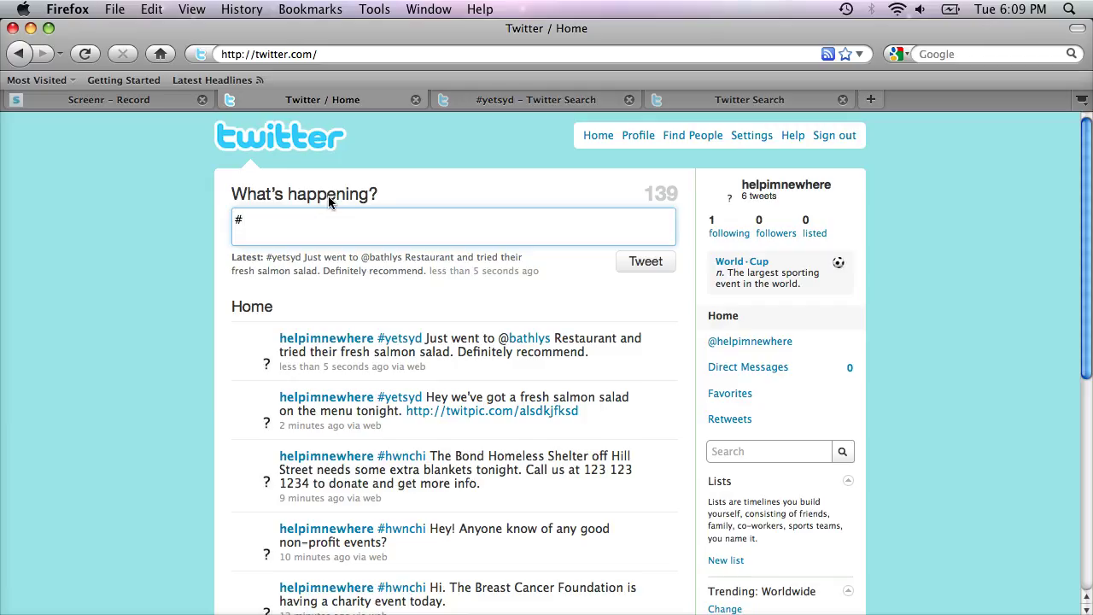
{"action": "type", "text": "yetsyd What's a good place to hav"}
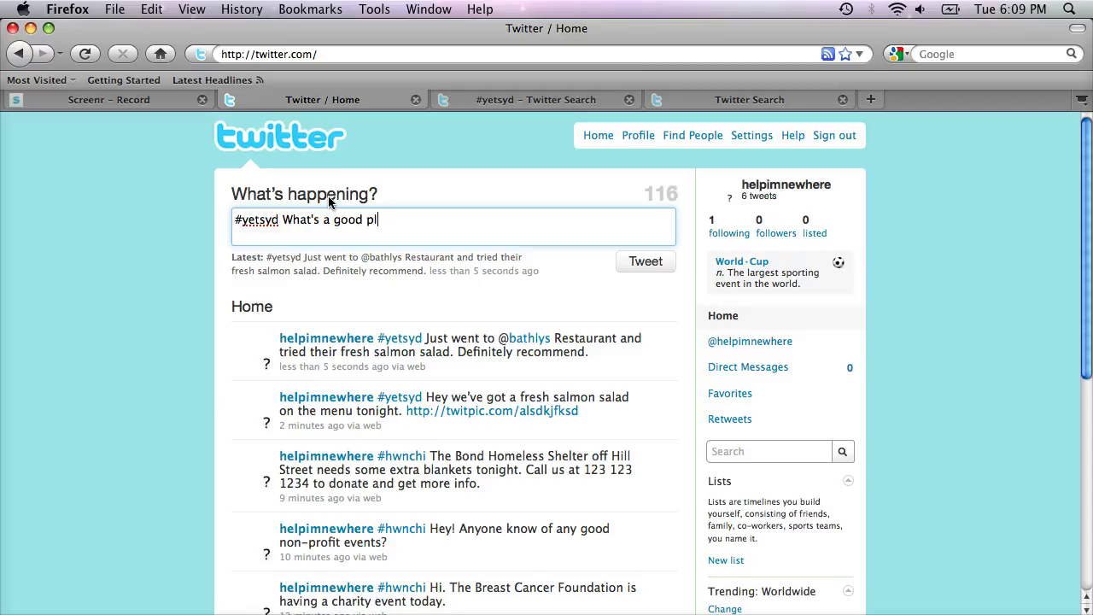
{"action": "type", "text": "sush"}
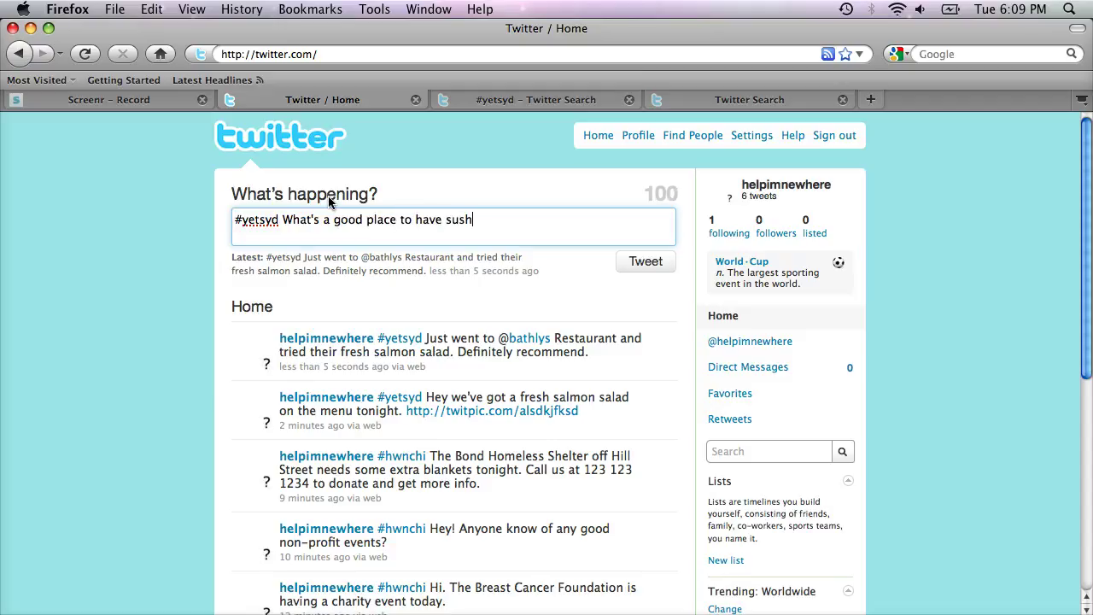
{"action": "type", "text": "i in Sydney other than "}
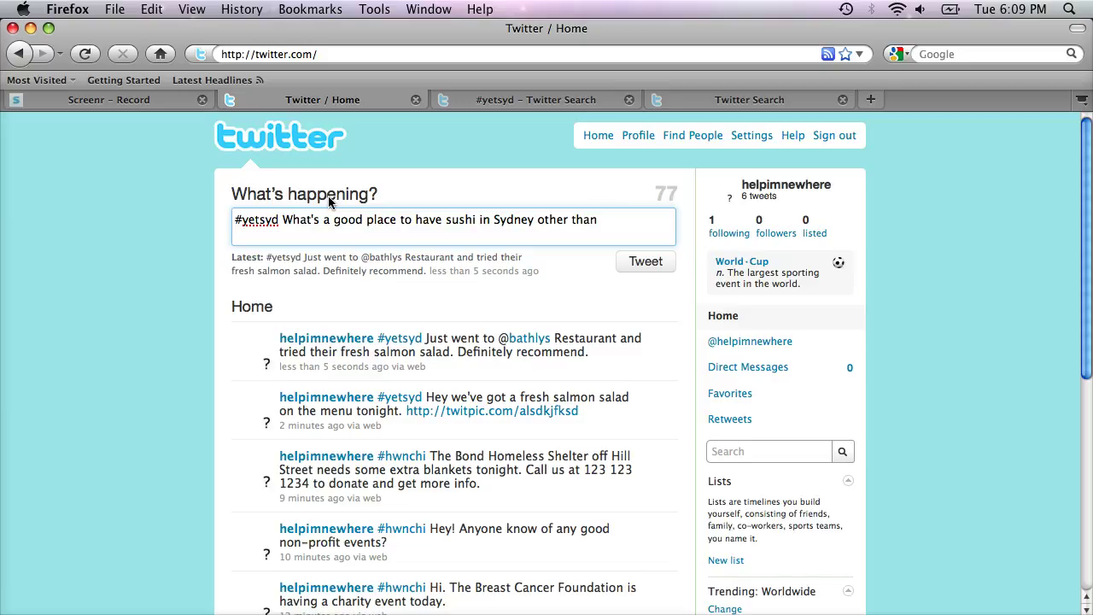
{"action": "type", "text": "D"}
{"action": "key", "text": "BackSpace"}
{"action": "type", "text": "Japan West Su"}
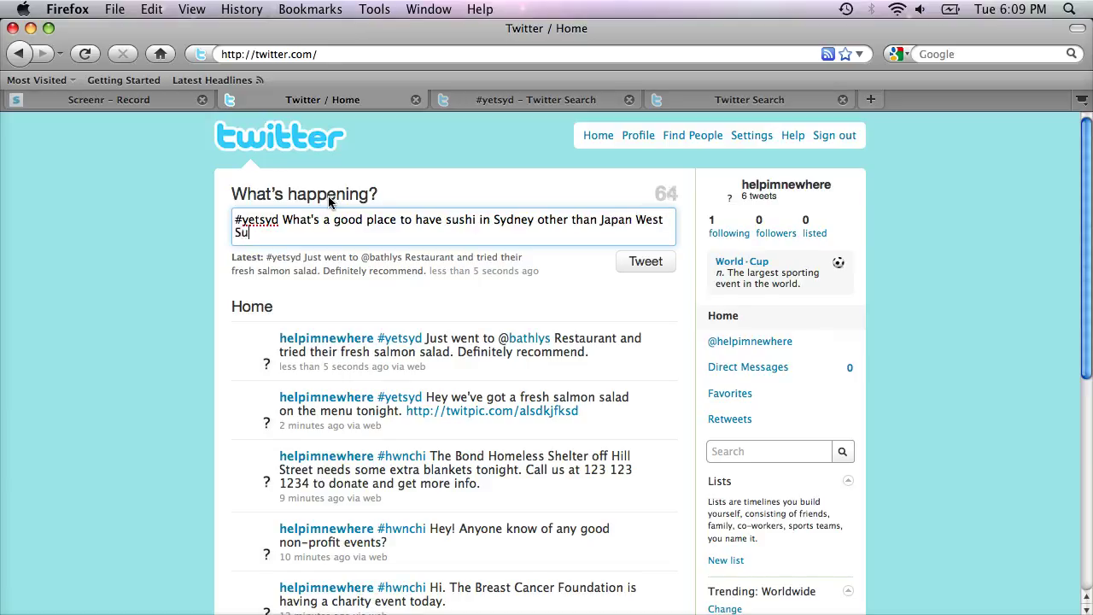
{"action": "type", "text": "shi we"}
{"action": "key", "text": "BackSpace"}
{"action": "type", "text": "hich I go to a"}
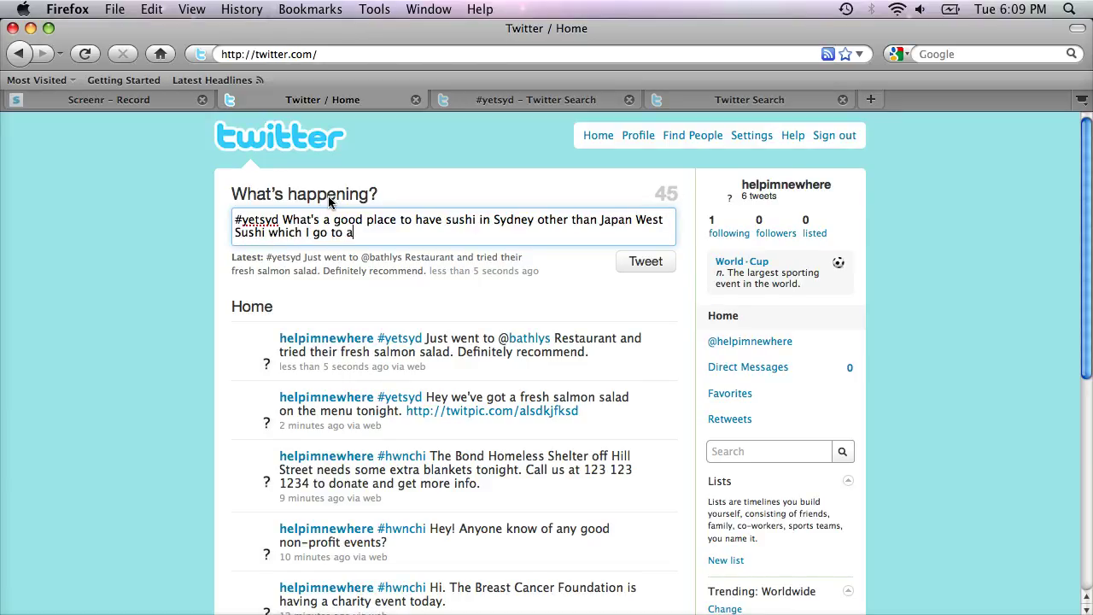
{"action": "type", "text": "ll the time?"}
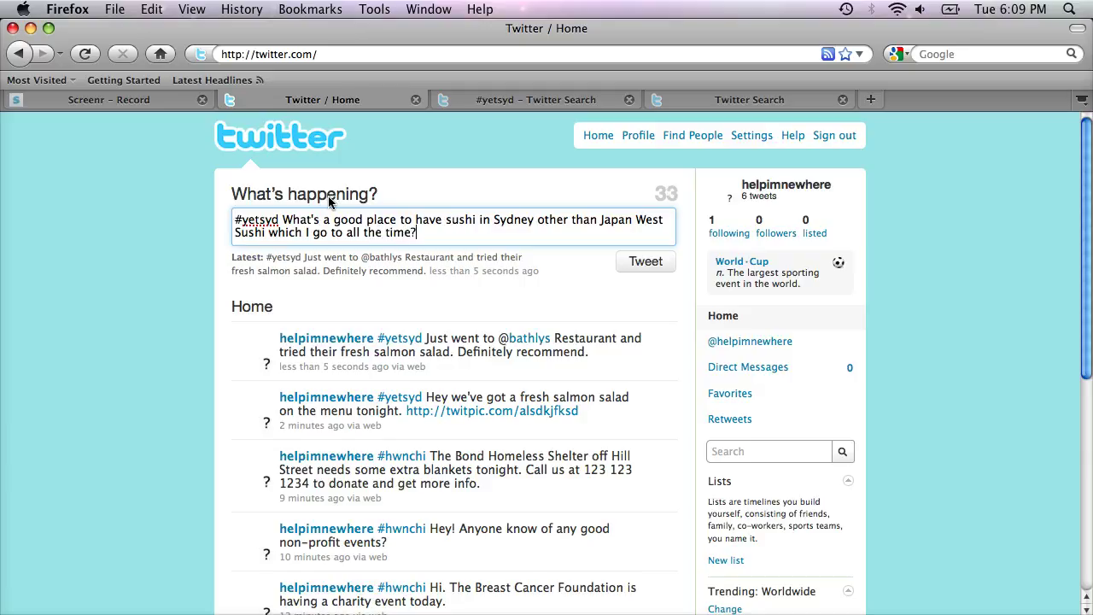
{"action": "left_click", "coordinate": [647, 270]}
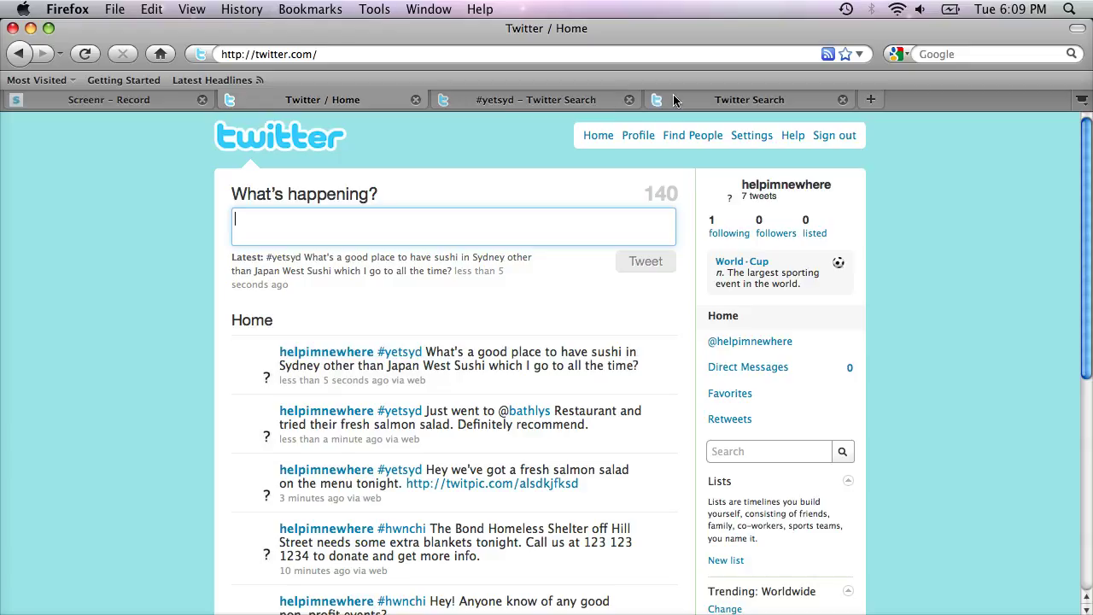
Step: Reopen the #yetsyd search from the You Eaten There Australia/NZ list to view the sushi question tweet
{"action": "left_click", "coordinate": [599, 104]}
{"action": "left_click", "coordinate": [19, 53]}
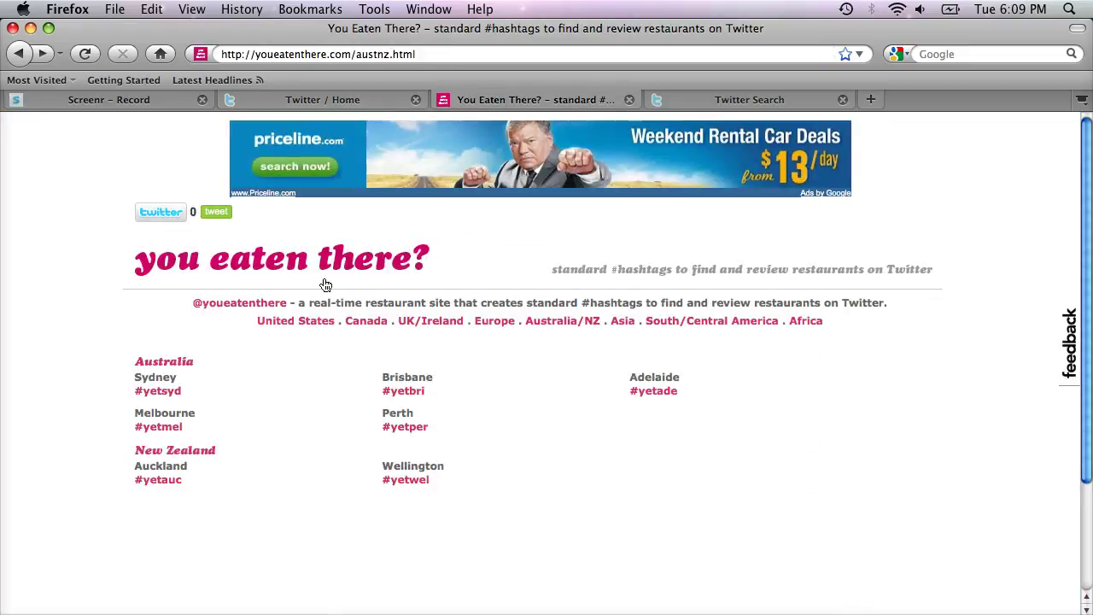
{"action": "left_click", "coordinate": [170, 394]}
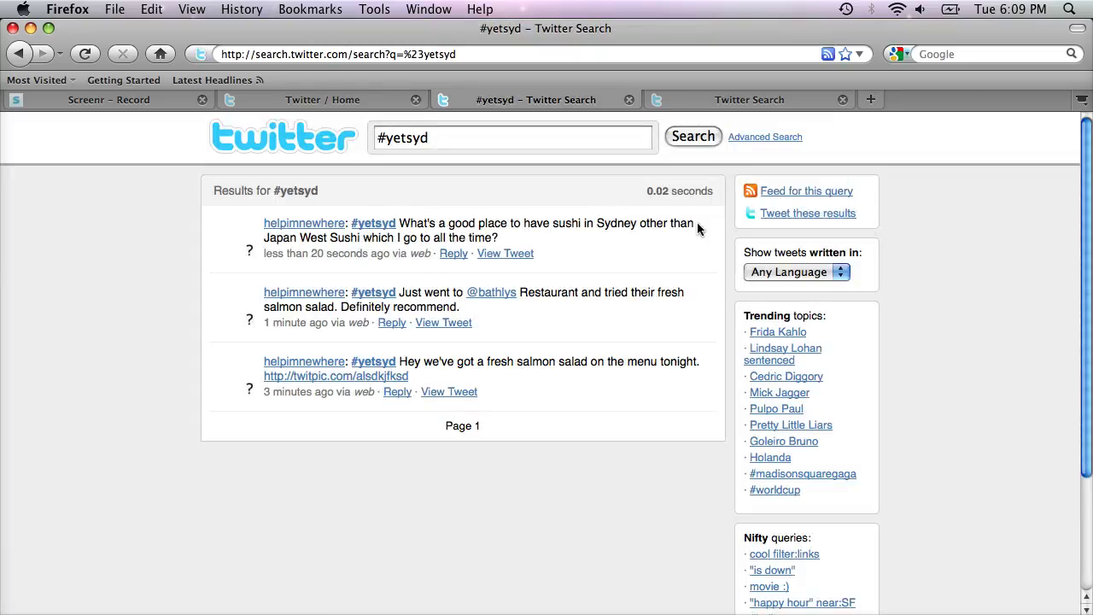
Step: Start a reply to the sushi question tweet with the text "I really like" and leave it unsent
{"action": "left_click", "coordinate": [453, 254]}
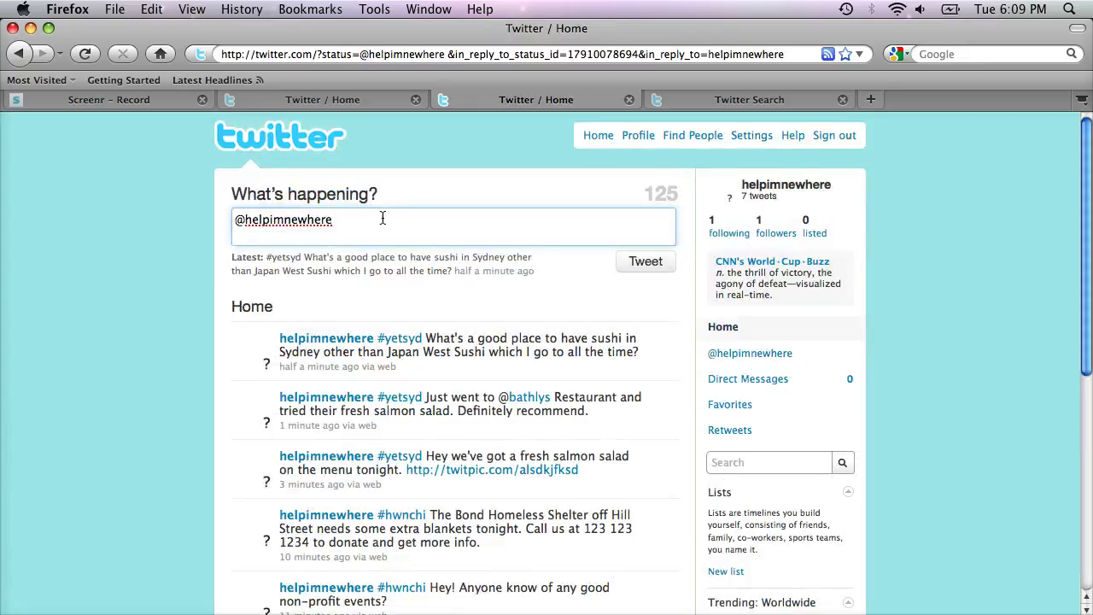
{"action": "type", "text": "You know"}
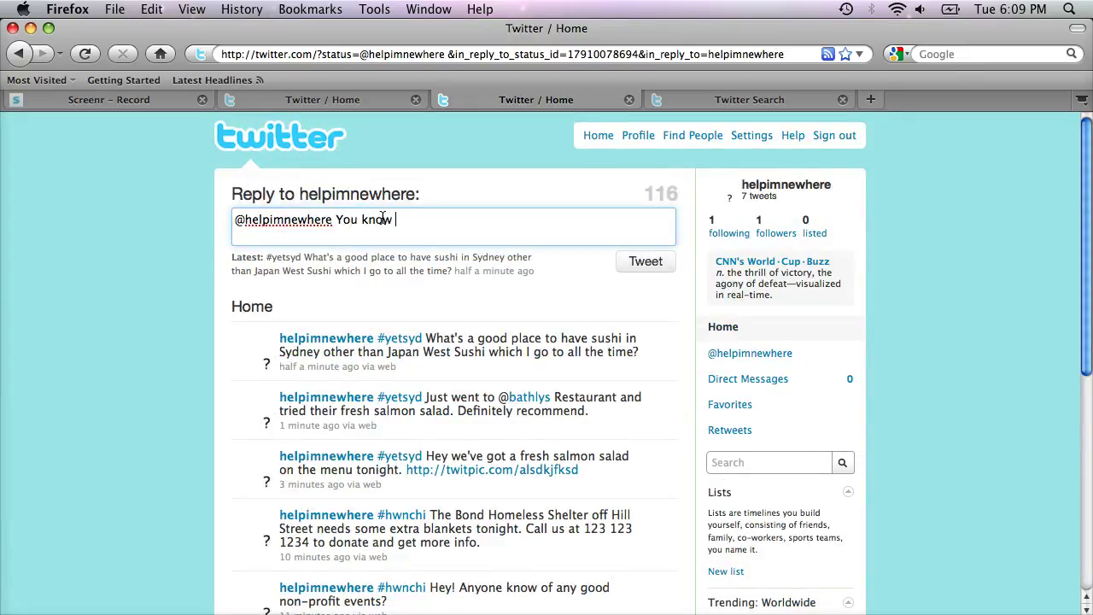
{"action": "key", "text": "BackSpace"}
{"action": "key", "text": "BackSpace"}
{"action": "key", "text": "BackSpace"}
{"action": "key", "text": "BackSpace"}
{"action": "key", "text": "BackSpace"}
{"action": "key", "text": "BackSpace"}
{"action": "key", "text": "BackSpace"}
{"action": "key", "text": "BackSpace"}
{"action": "key", "text": "BackSpace"}
{"action": "type", "text": "I really like"}
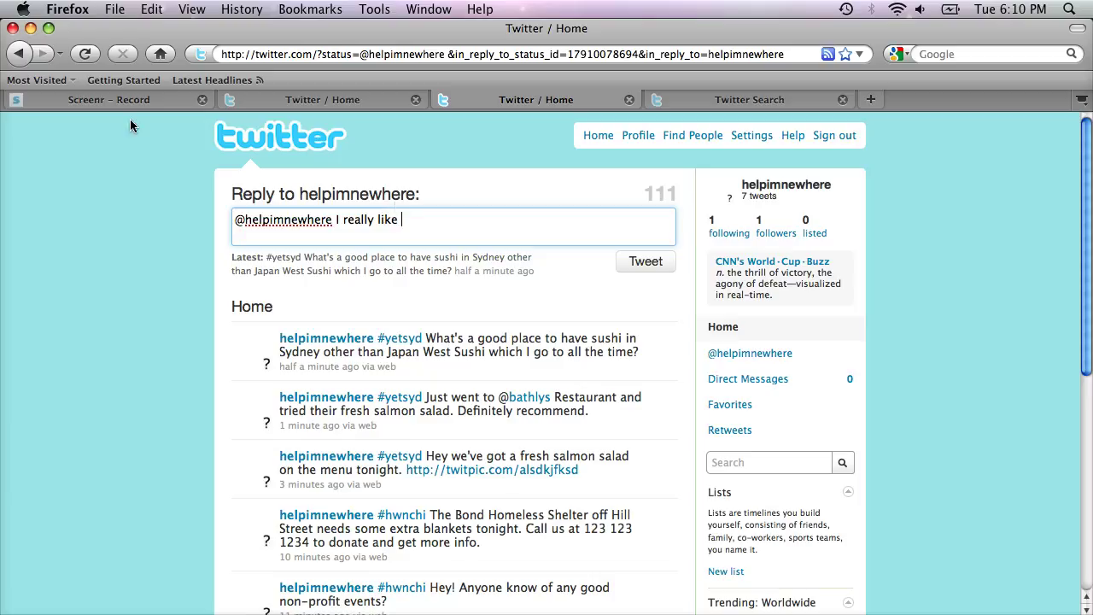
Step: Leave the reply draft and return to the You Eaten There Australia/NZ city list
{"action": "left_click", "coordinate": [19, 55]}
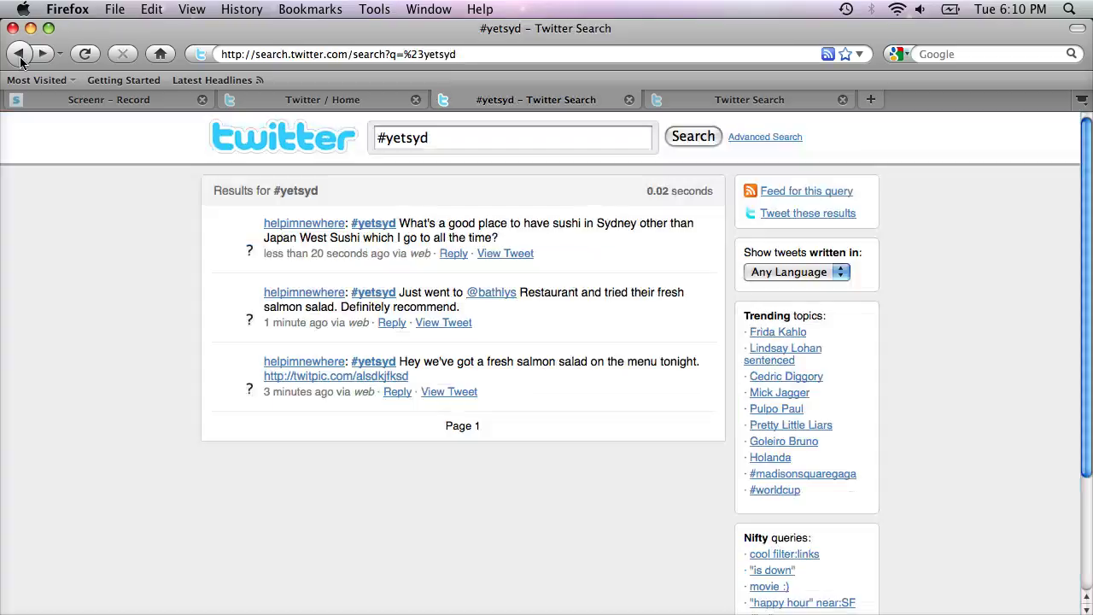
{"action": "left_click", "coordinate": [20, 55]}
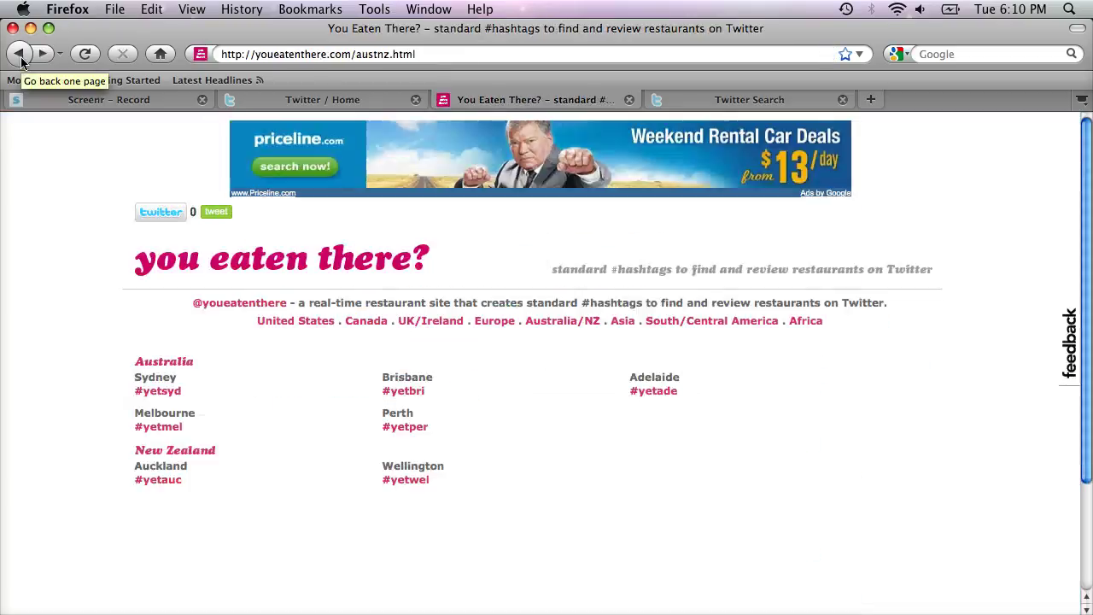